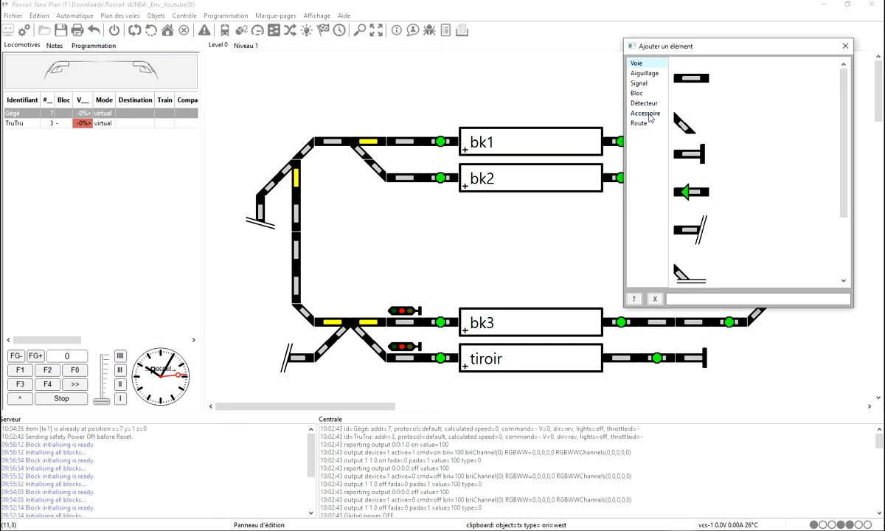
Place a text element reading "Gare A" on the track plan just above block bk1
{"action": "left_click", "coordinate": [645, 113]}
{"action": "scroll", "coordinate": [715, 243], "scroll_direction": "down", "scroll_amount": 1}
{"action": "scroll", "coordinate": [714, 243], "scroll_direction": "down", "scroll_amount": 1}
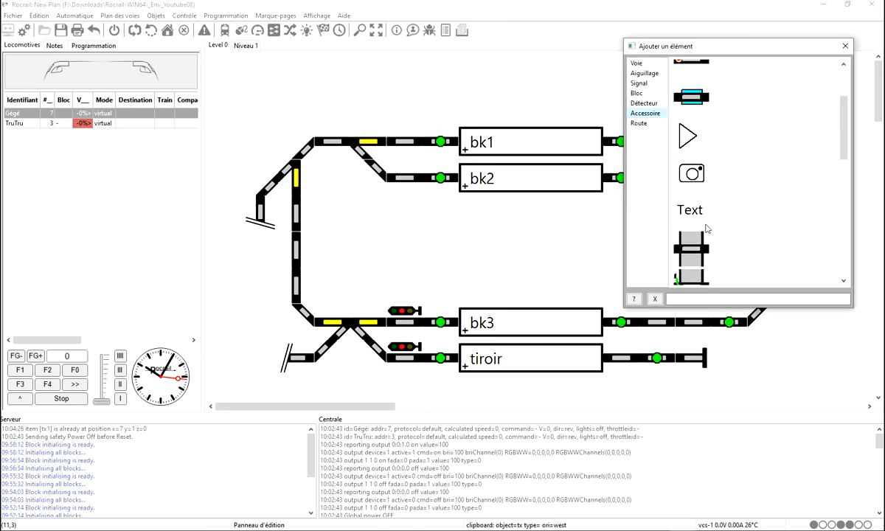
{"action": "left_click_drag", "start_coordinate": [689, 210], "coordinate": [445, 103]}
{"action": "type", "text": "Gare A"}
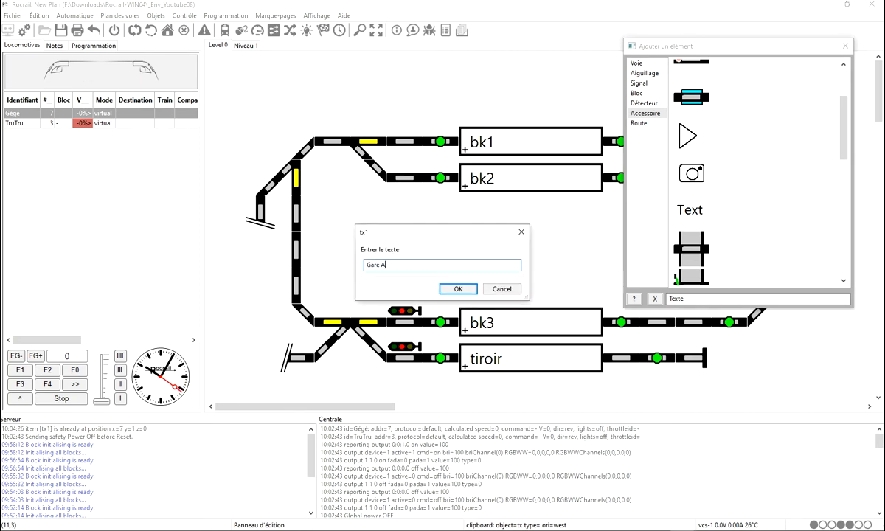
{"action": "key", "text": "Return"}
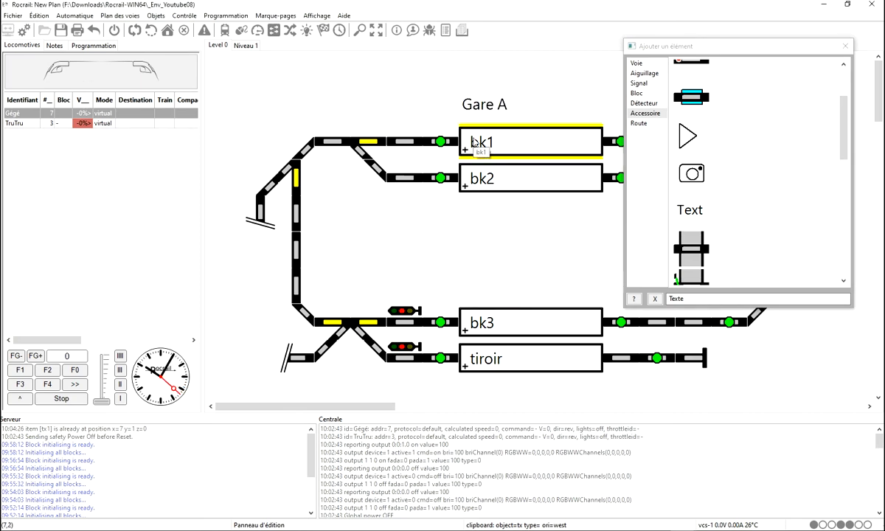
Place a second text element reading "Gare B" just above block bk3
{"action": "left_click_drag", "start_coordinate": [690, 210], "coordinate": [487, 291]}
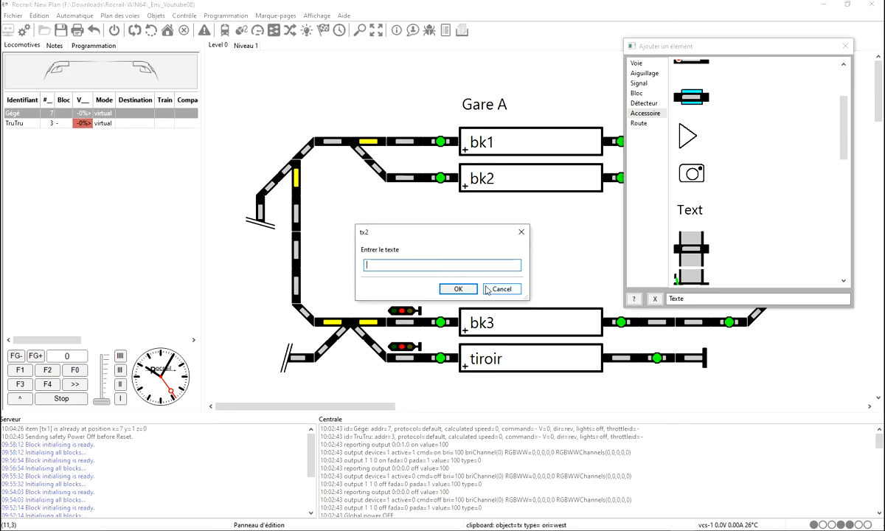
{"action": "type", "text": "Gare B"}
{"action": "key", "text": "Return"}
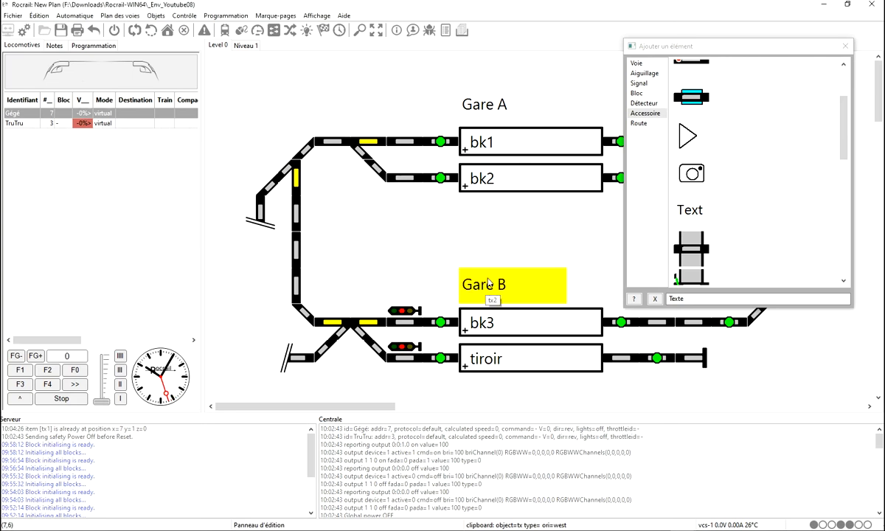
Give the Gare A text a border, bold type and centred alignment
{"action": "left_click", "coordinate": [500, 112]}
{"action": "left_click", "coordinate": [500, 109]}
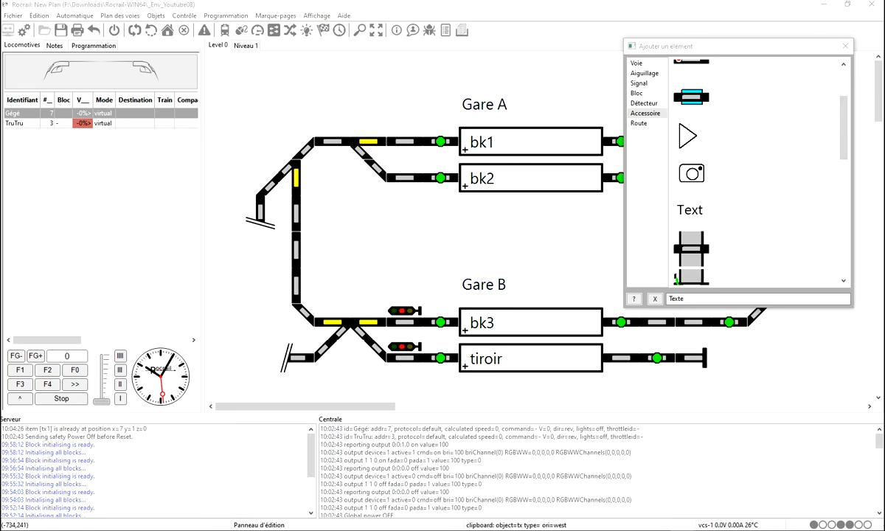
{"action": "left_click_drag", "start_coordinate": [706, 109], "coordinate": [565, 167]}
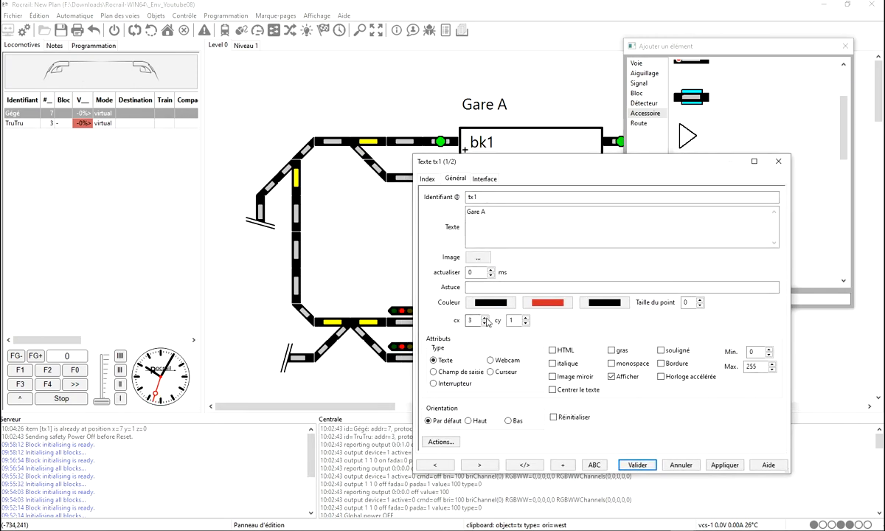
{"action": "left_click", "coordinate": [664, 363]}
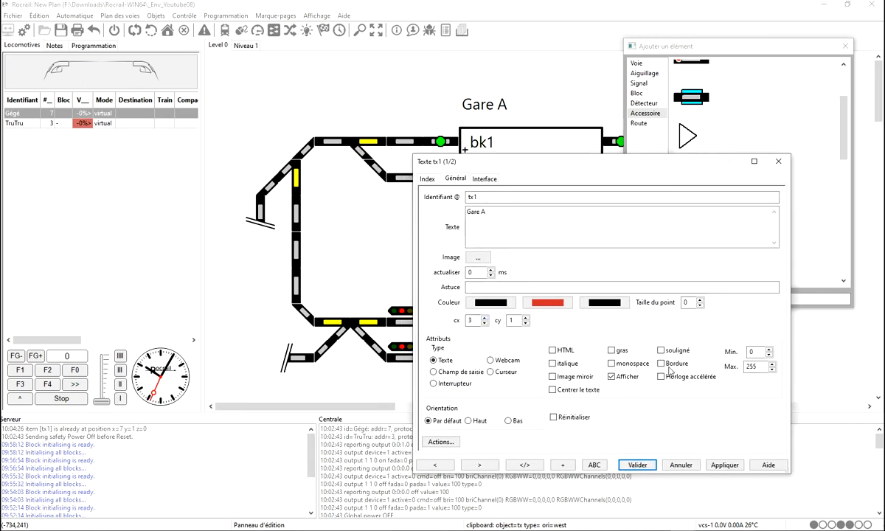
{"action": "left_click", "coordinate": [611, 351]}
{"action": "left_click", "coordinate": [721, 467]}
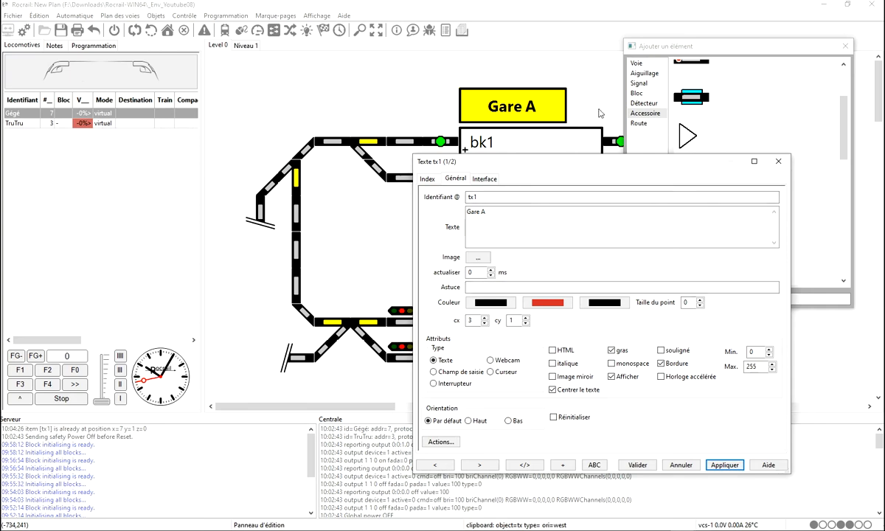
Set the Gare A text's cx width to 4 and confirm its properties
{"action": "left_click", "coordinate": [485, 317]}
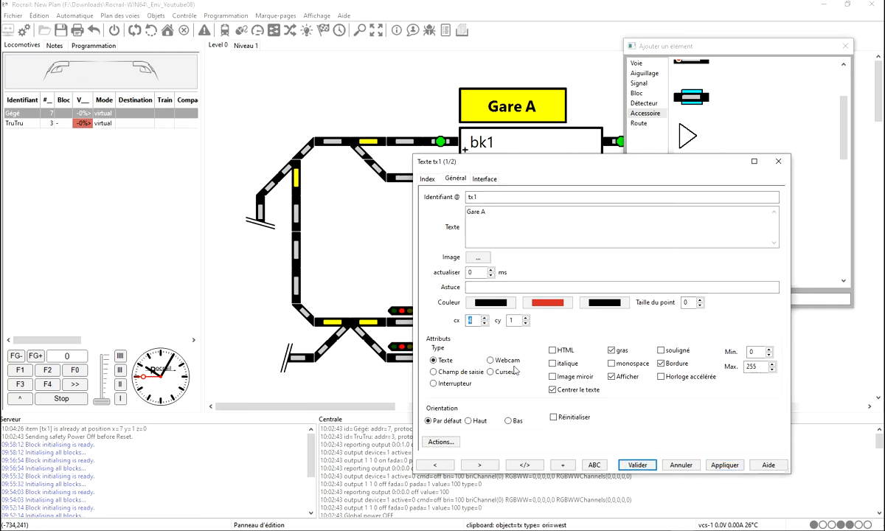
{"action": "left_click", "coordinate": [715, 465]}
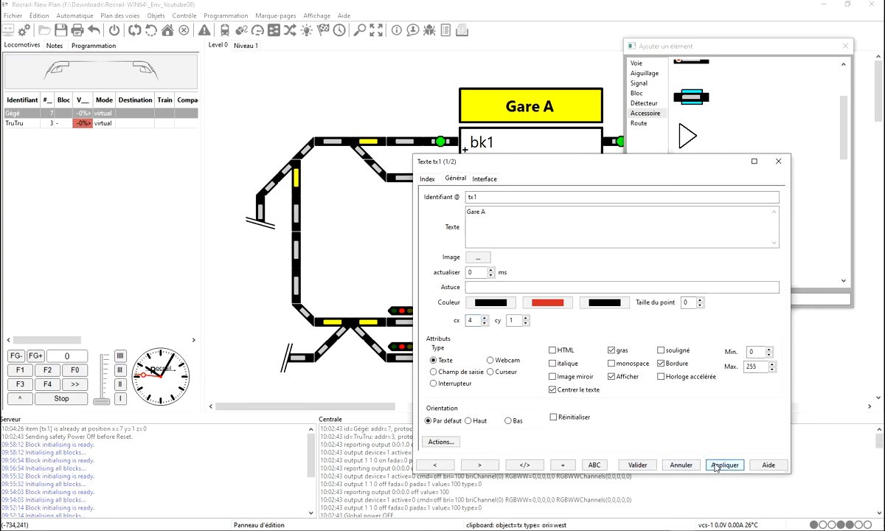
{"action": "left_click", "coordinate": [638, 466]}
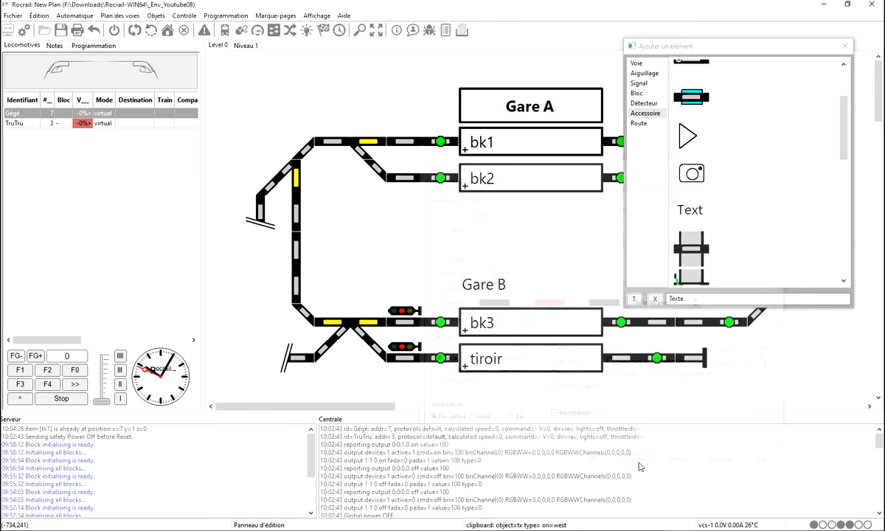
Format the Gare B text with a cx width of 4, a border, bold type and centred alignment
{"action": "left_click", "coordinate": [529, 294]}
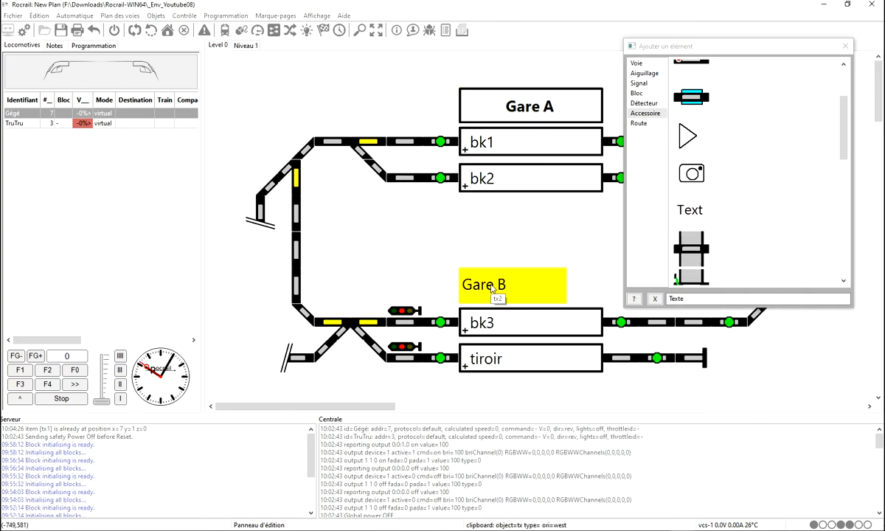
{"action": "double_click", "coordinate": [491, 288]}
{"action": "left_click", "coordinate": [485, 319]}
{"action": "left_click", "coordinate": [675, 365]}
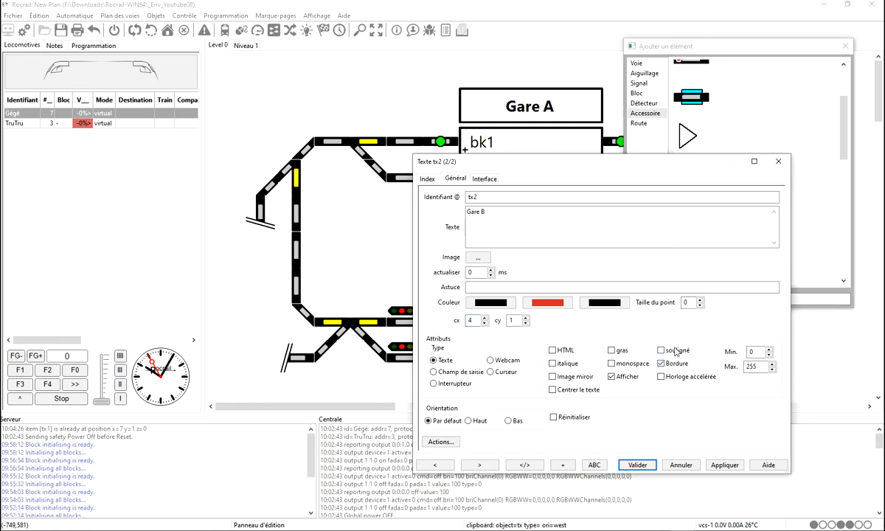
{"action": "left_click", "coordinate": [622, 353]}
{"action": "left_click", "coordinate": [554, 390]}
{"action": "left_click", "coordinate": [725, 465]}
{"action": "left_click_drag", "start_coordinate": [583, 174], "coordinate": [252, 122]}
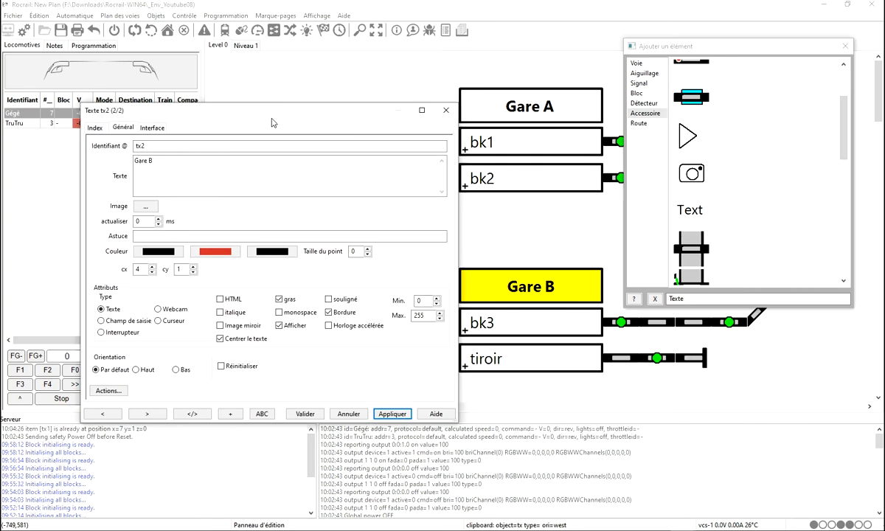
{"action": "left_click", "coordinate": [307, 415]}
Save the track plan and switch it to operating mode (Mode exploitation)
{"action": "left_click", "coordinate": [61, 31]}
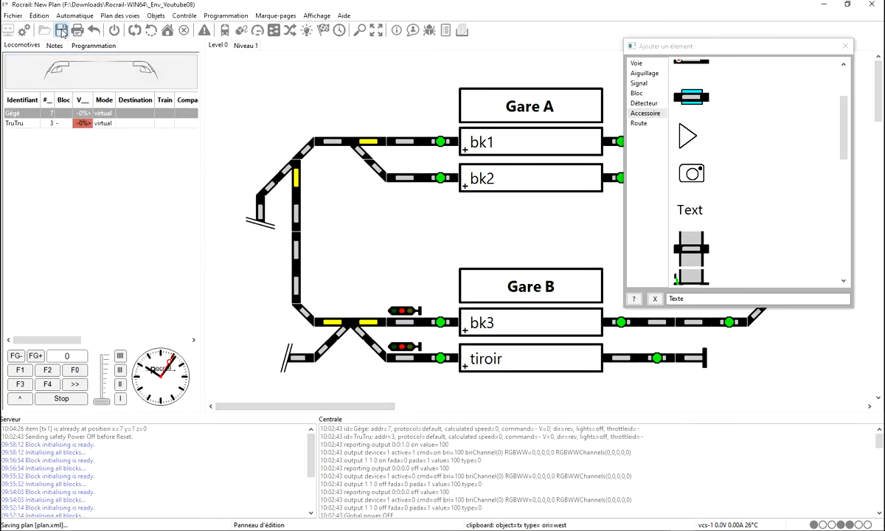
{"action": "left_click", "coordinate": [118, 15]}
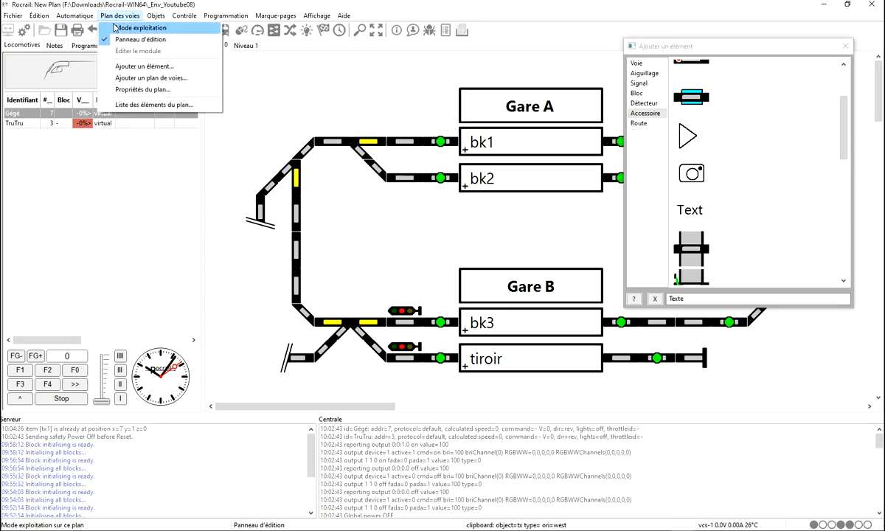
{"action": "left_click", "coordinate": [118, 28]}
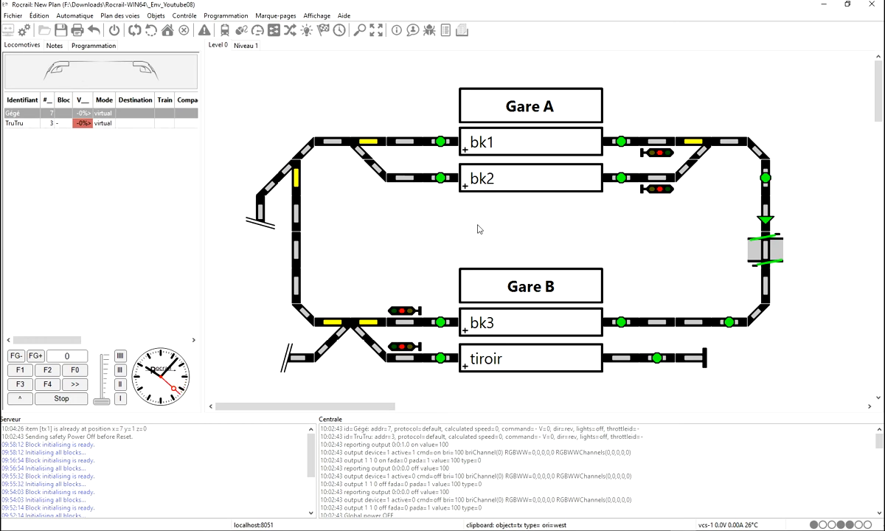
Create a new timetable (Horaire) with the identifier "A vers B puis A inversion"
{"action": "left_click", "coordinate": [156, 18]}
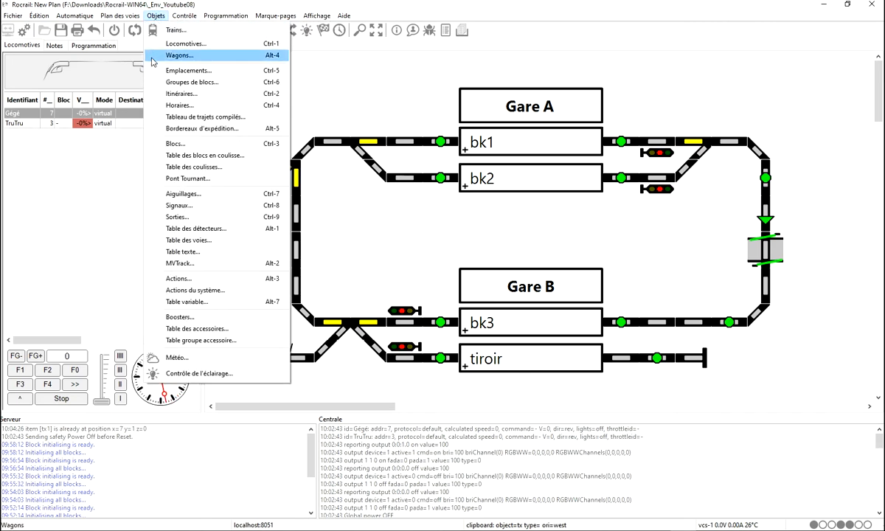
{"action": "left_click", "coordinate": [170, 107]}
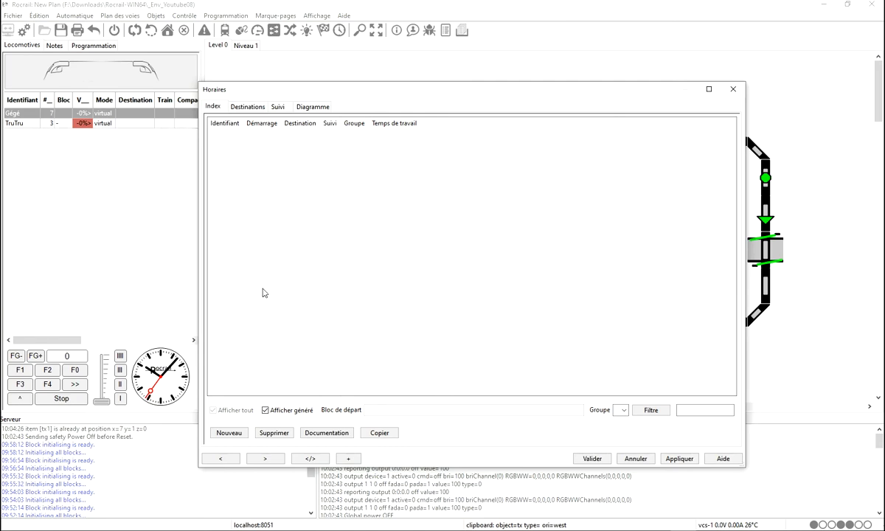
{"action": "left_click", "coordinate": [229, 435]}
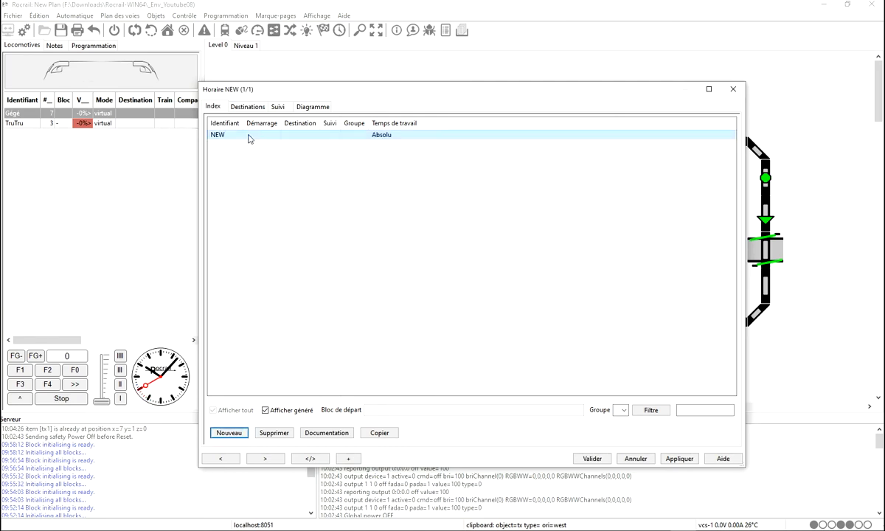
{"action": "left_click", "coordinate": [223, 136]}
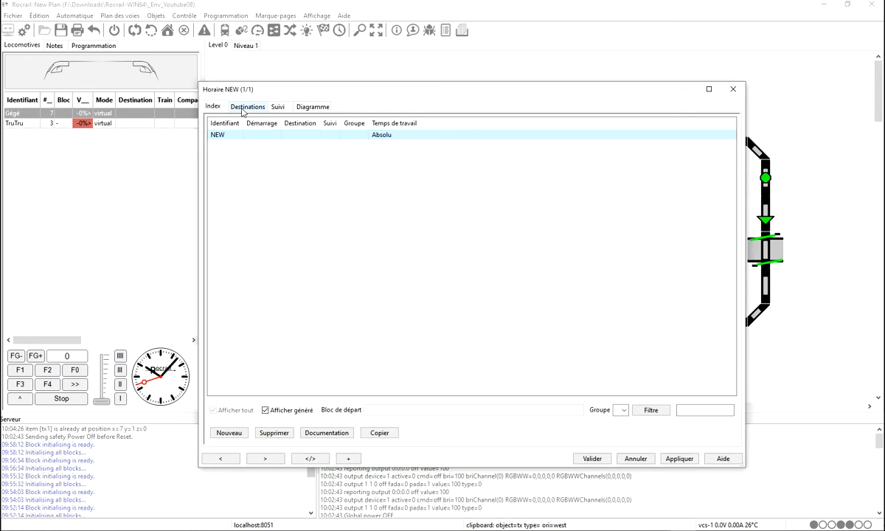
{"action": "left_click", "coordinate": [245, 109]}
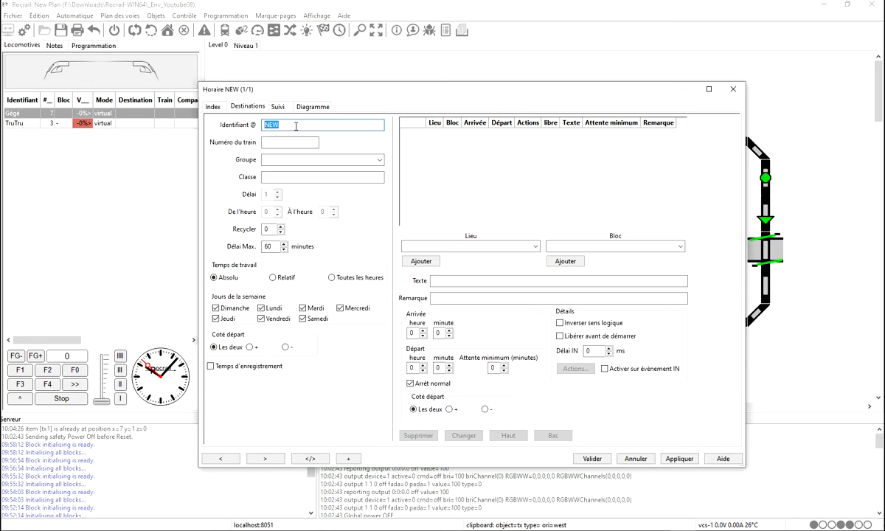
{"action": "type", "text": "A vers B p"}
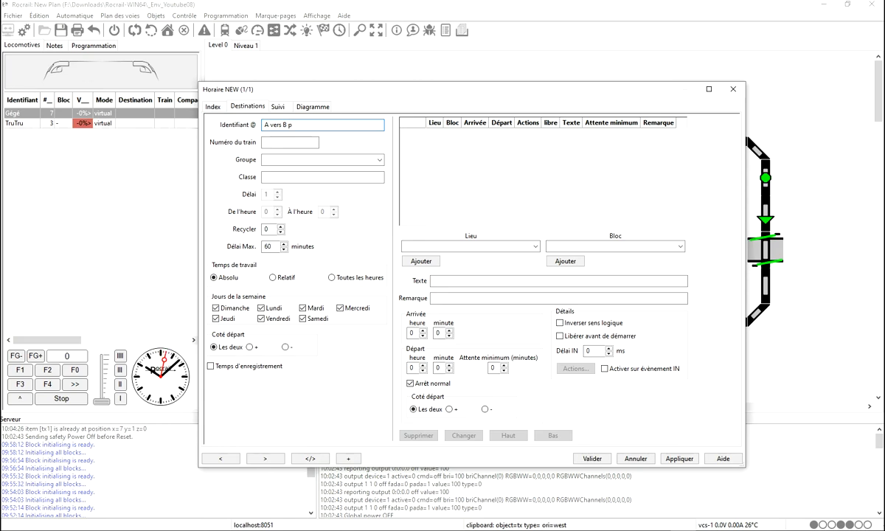
{"action": "type", "text": "uis A inversion"}
Set the timetable's train number to 3650 and its working time to Relatif
{"action": "left_click", "coordinate": [302, 143]}
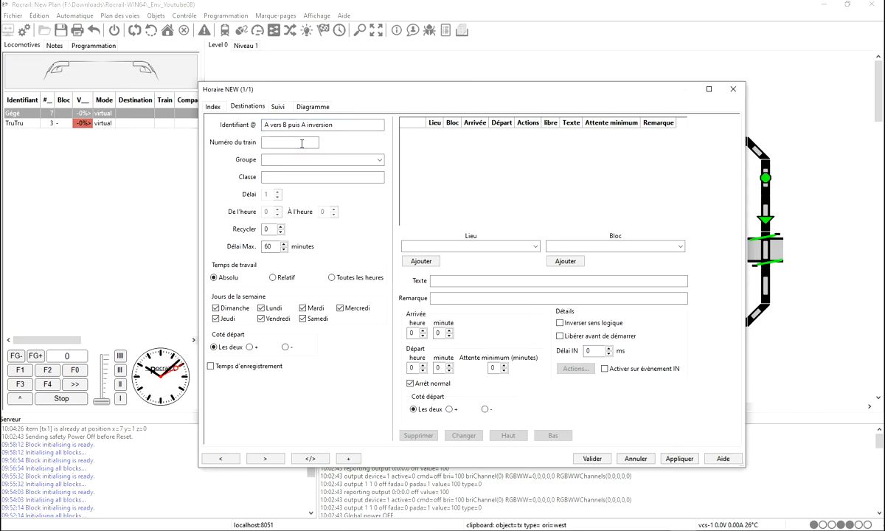
{"action": "type", "text": "3650"}
{"action": "left_click", "coordinate": [380, 160]}
{"action": "left_click", "coordinate": [379, 160]}
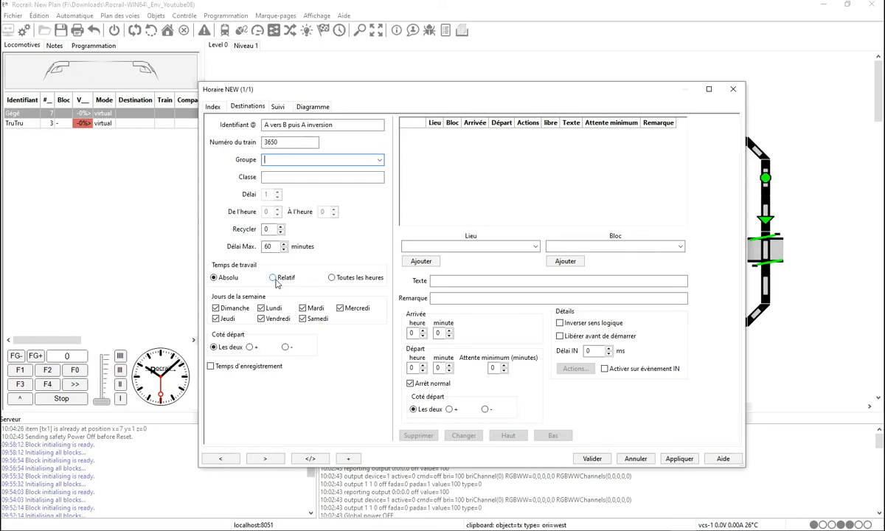
{"action": "left_click", "coordinate": [272, 278]}
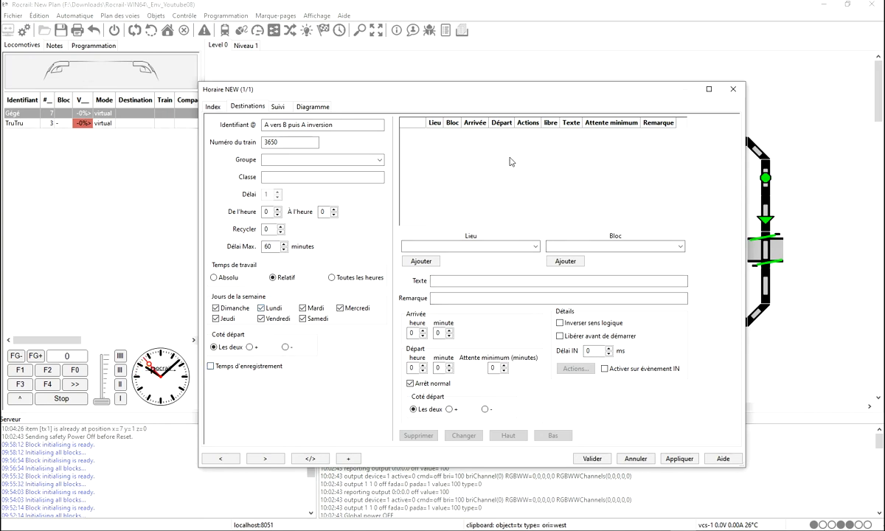
Add the locations Gare A, Gare B and Gare A, in that order, as the timetable's destinations
{"action": "left_click", "coordinate": [525, 244]}
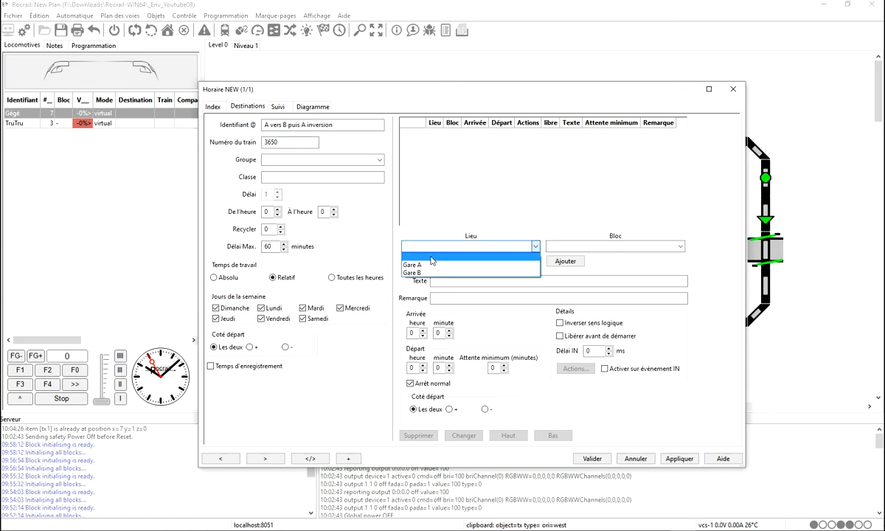
{"action": "left_click", "coordinate": [424, 266]}
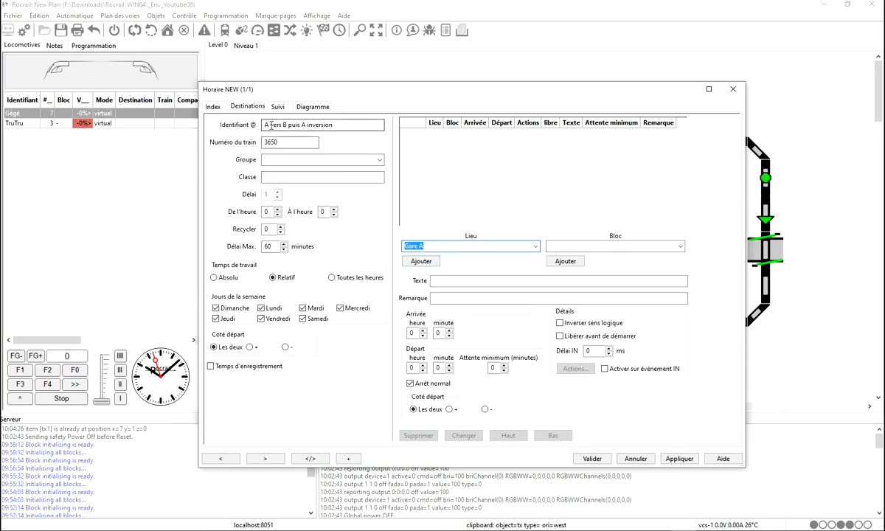
{"action": "left_click", "coordinate": [425, 266]}
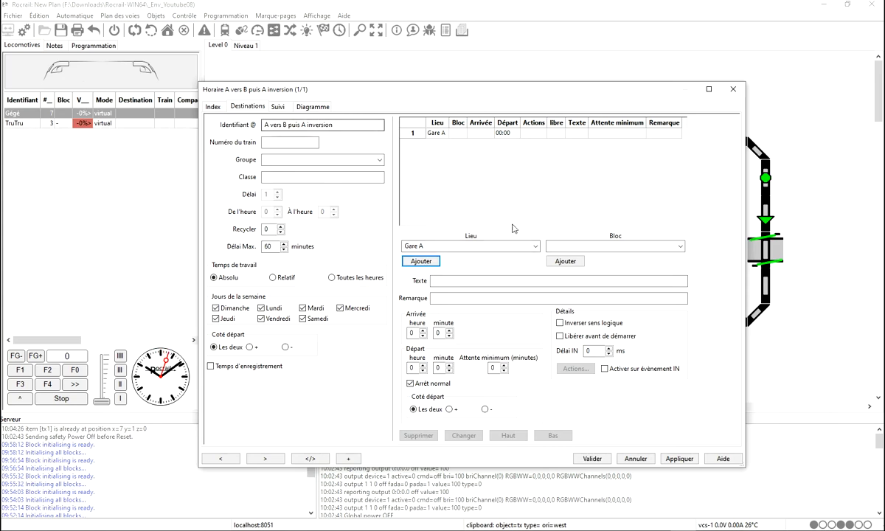
{"action": "left_click", "coordinate": [533, 246]}
{"action": "left_click", "coordinate": [461, 272]}
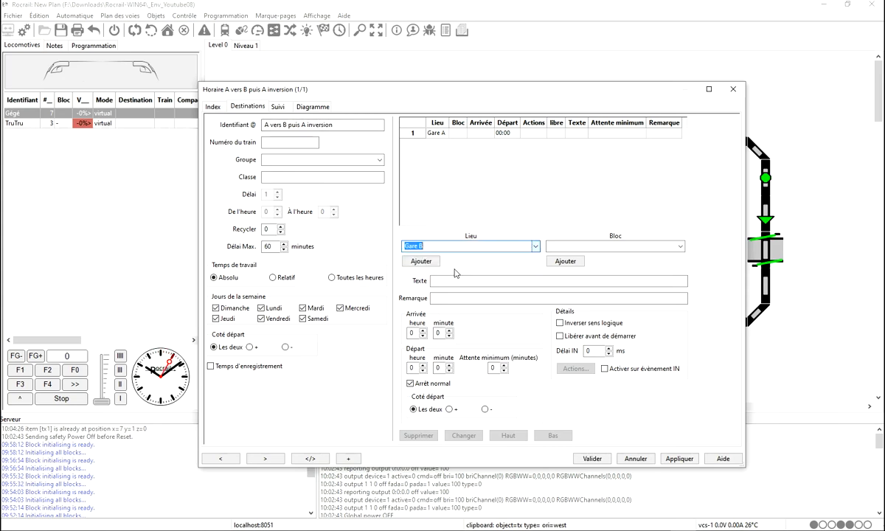
{"action": "left_click", "coordinate": [421, 261]}
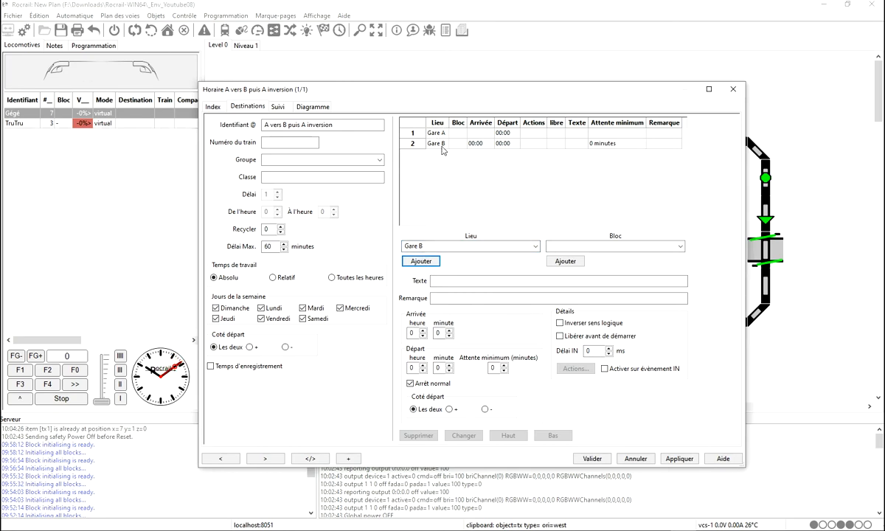
{"action": "left_click", "coordinate": [532, 246]}
{"action": "left_click", "coordinate": [441, 261]}
{"action": "left_click", "coordinate": [421, 261]}
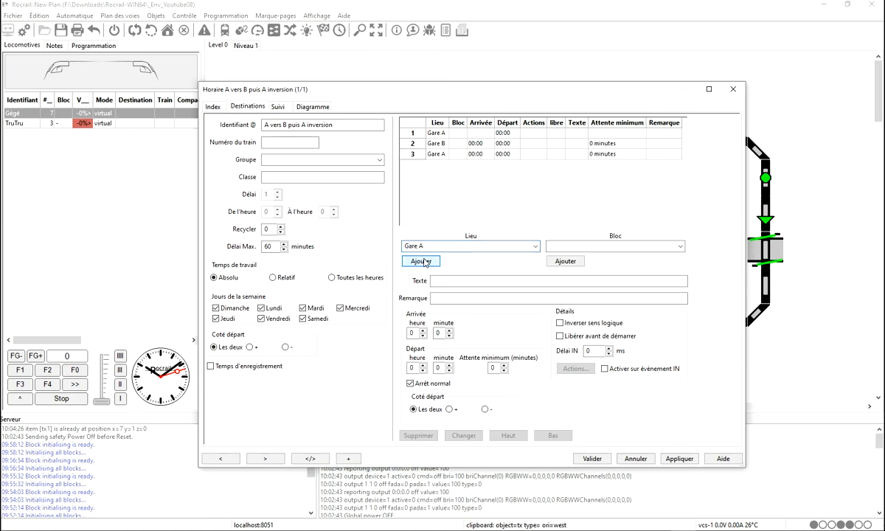
Enable Inverser sens logique on the third destination, Gare A, update that entry, and save and close the timetable
{"action": "left_click", "coordinate": [421, 156]}
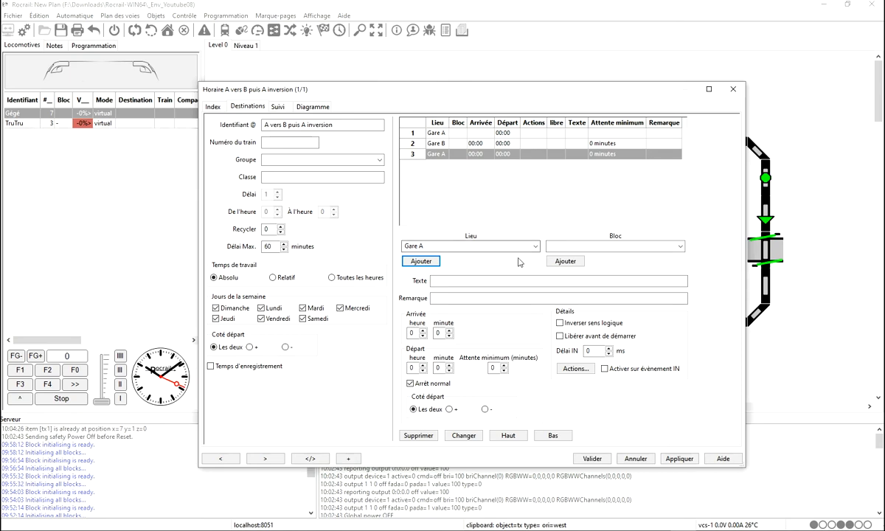
{"action": "left_click", "coordinate": [562, 326]}
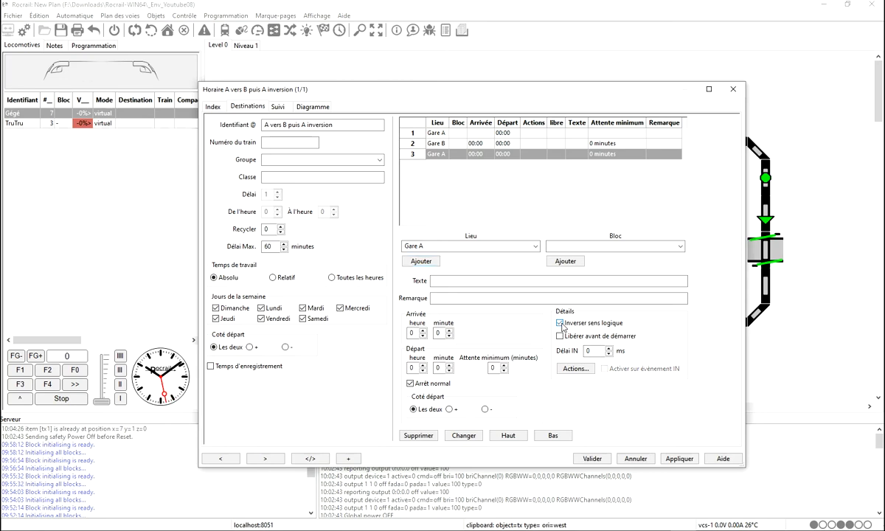
{"action": "left_click", "coordinate": [463, 435]}
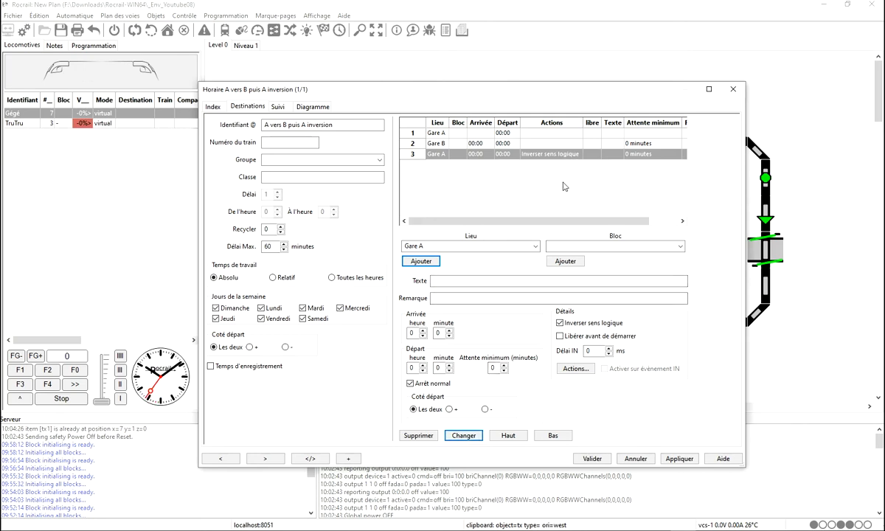
{"action": "left_click", "coordinate": [678, 458]}
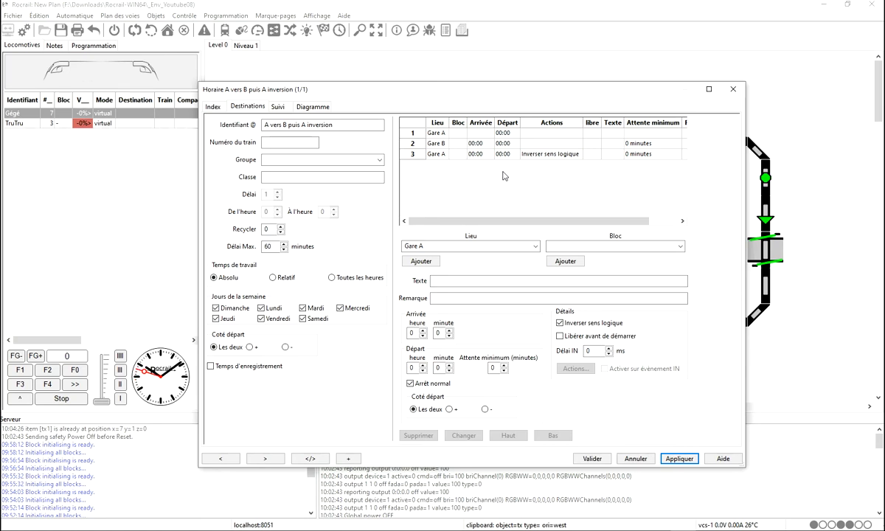
{"action": "left_click", "coordinate": [592, 458]}
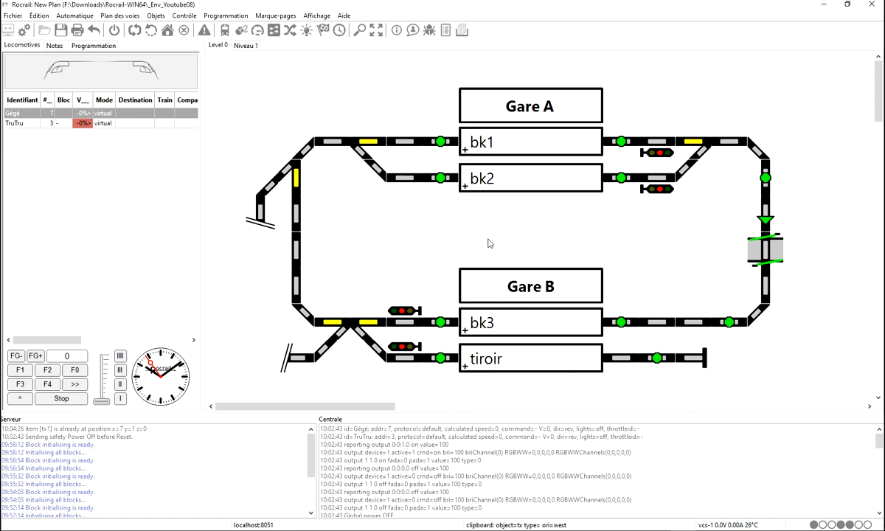
Turn on automatic mode, place locomotive Gégé in block bk1 and start it with the timetable "A vers B puis A inversion"
{"action": "left_click", "coordinate": [135, 30]}
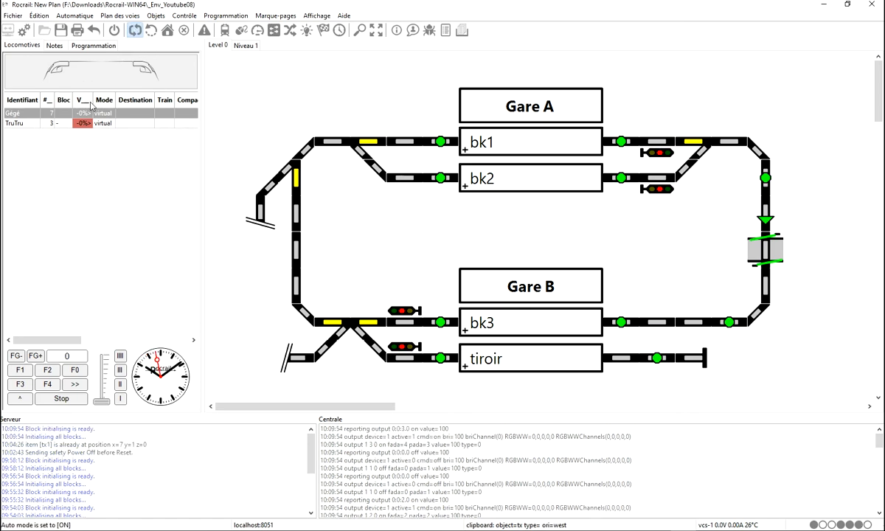
{"action": "left_click_drag", "start_coordinate": [27, 111], "coordinate": [518, 149]}
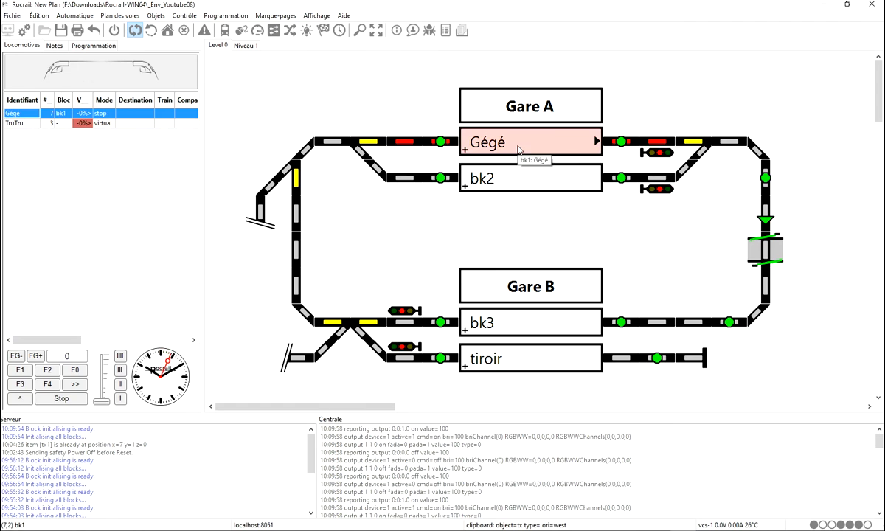
{"action": "right_click", "coordinate": [519, 149]}
{"action": "mouse_move", "coordinate": [542, 335]}
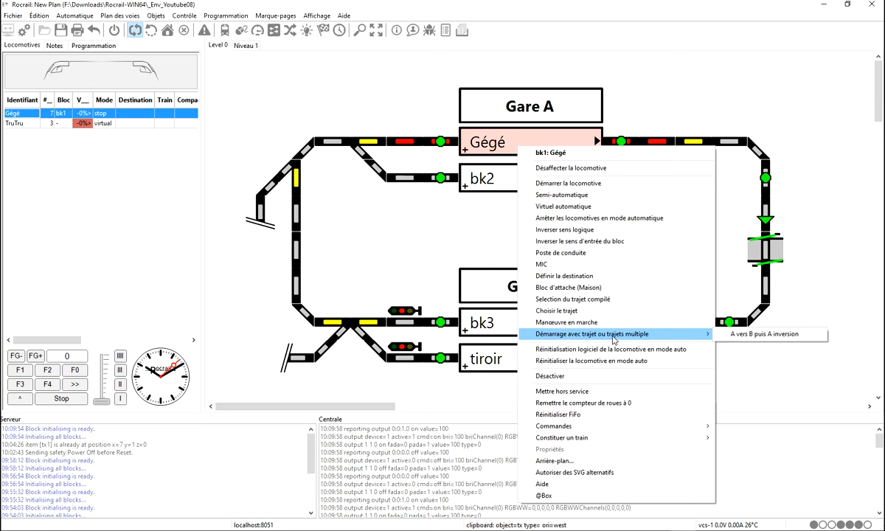
{"action": "left_click", "coordinate": [723, 337]}
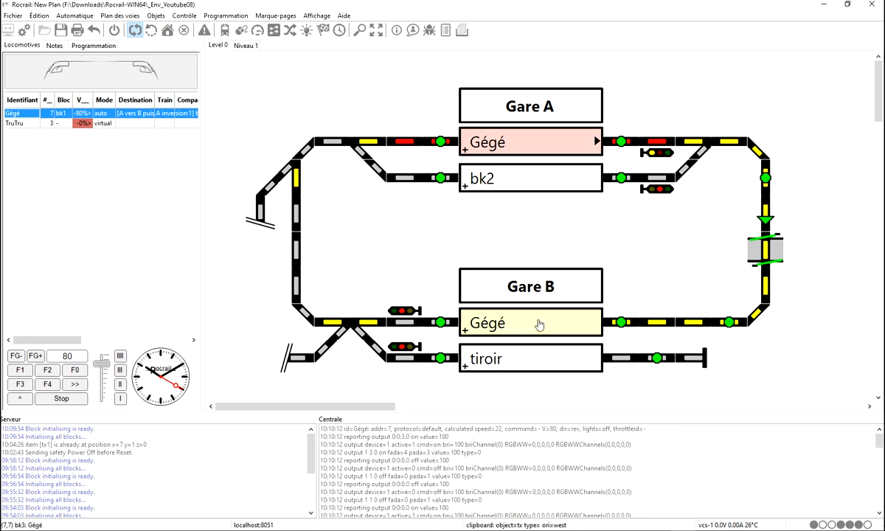
Simulate Gégé's run by triggering the enter and in sensors of block bk3, followed by those of block bk1
{"action": "left_click", "coordinate": [621, 323]}
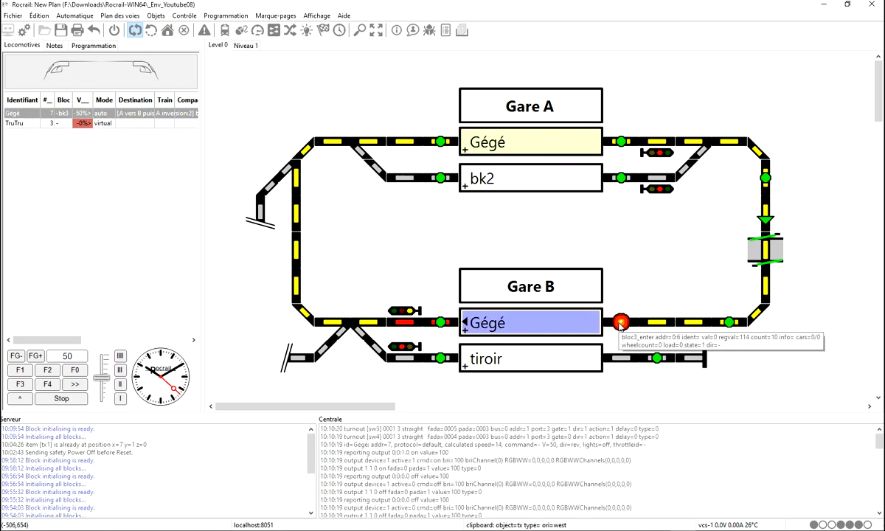
{"action": "left_click", "coordinate": [438, 322]}
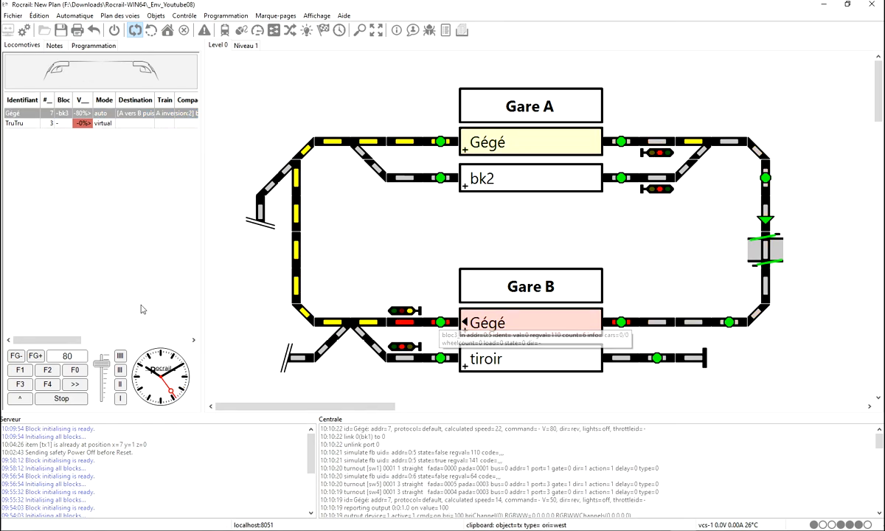
{"action": "left_click", "coordinate": [441, 142]}
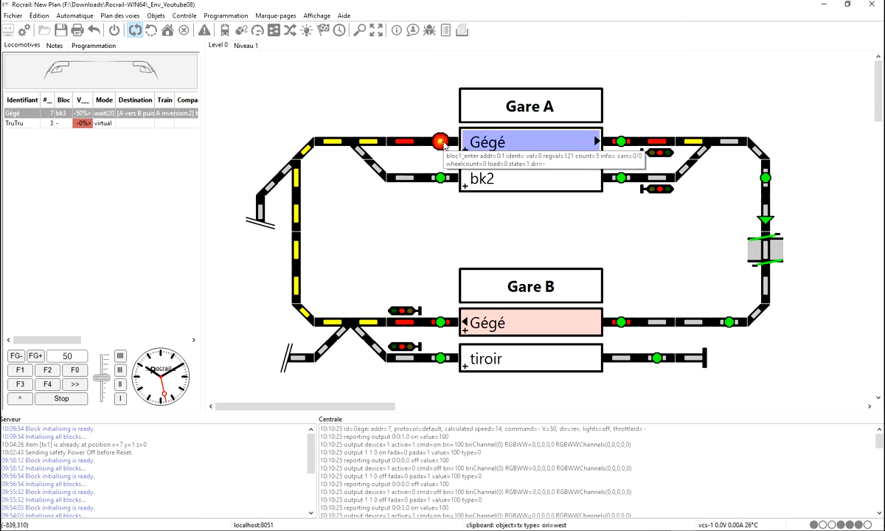
{"action": "left_click", "coordinate": [622, 141]}
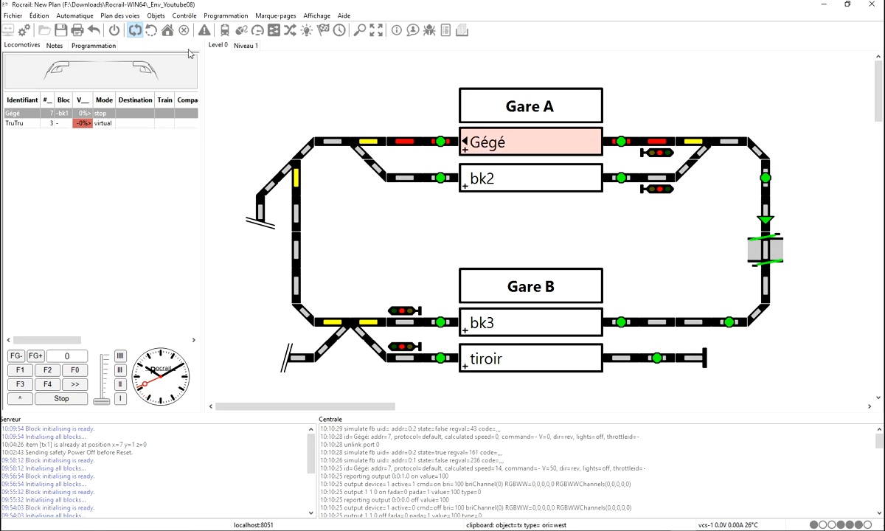
Turn off automatic mode and create a new timetable (Horaire) with the identifier "A vers tiroir"
{"action": "left_click", "coordinate": [151, 16]}
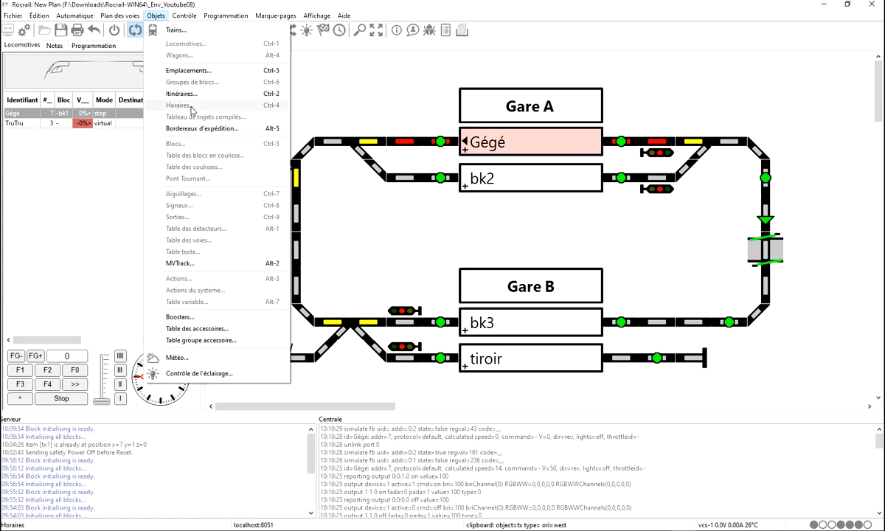
{"action": "left_click", "coordinate": [153, 15]}
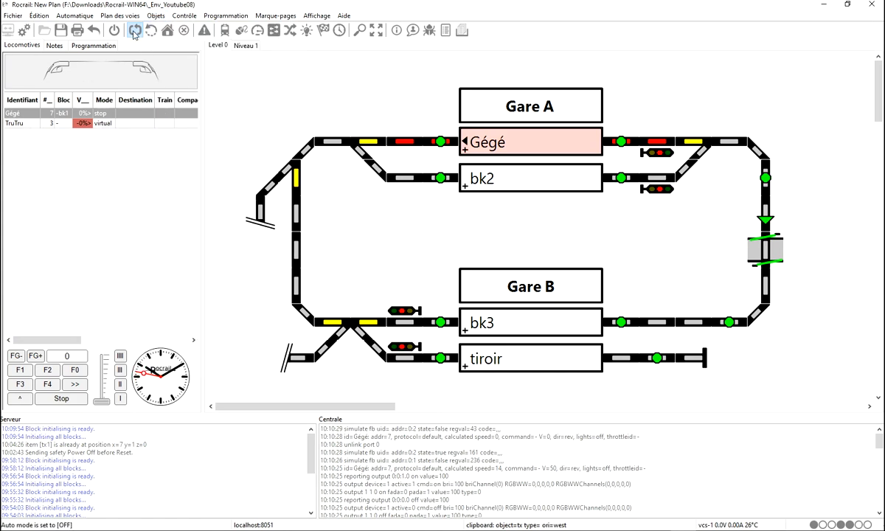
{"action": "left_click", "coordinate": [155, 15]}
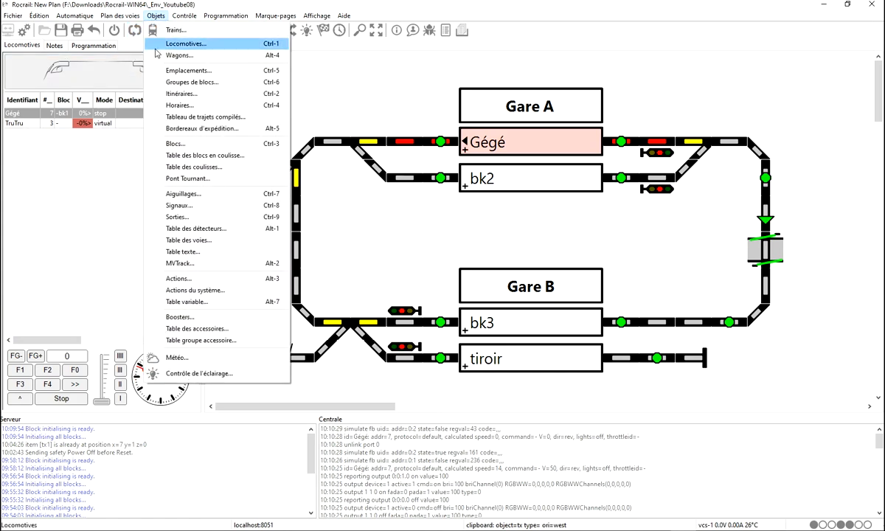
{"action": "left_click", "coordinate": [177, 106]}
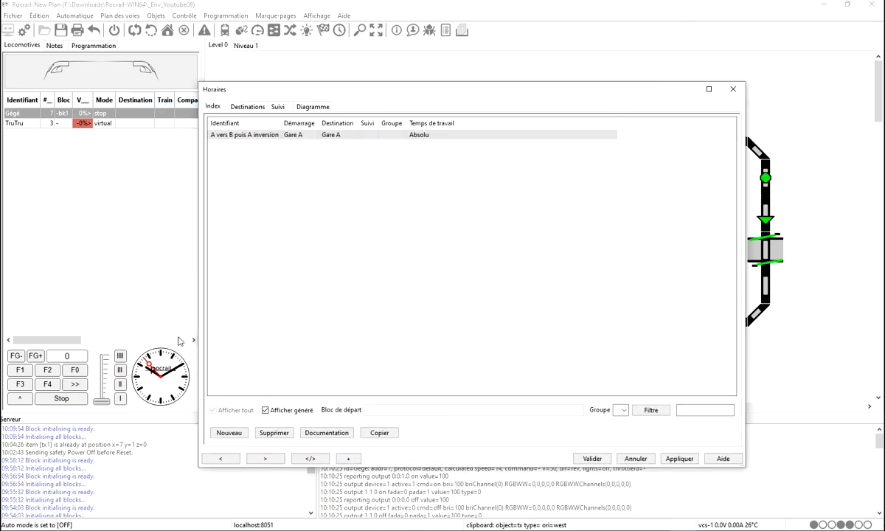
{"action": "left_click", "coordinate": [227, 434]}
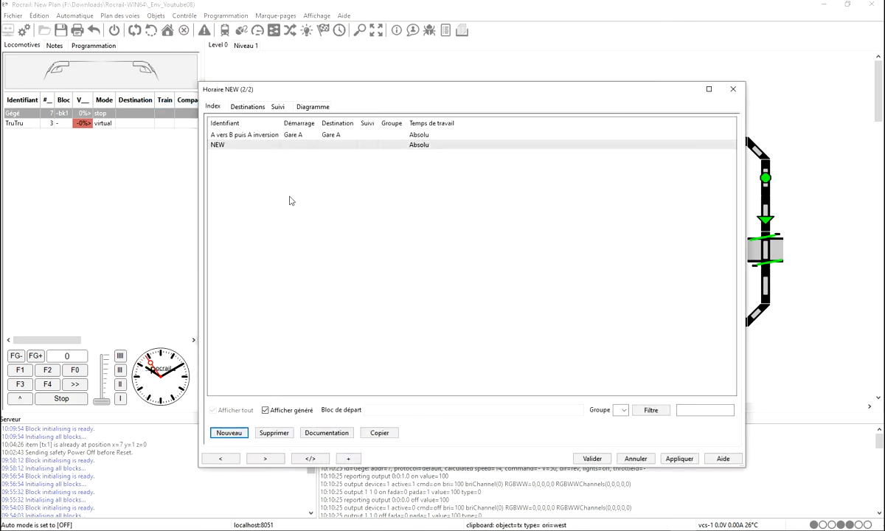
{"action": "left_click", "coordinate": [247, 107]}
{"action": "type", "text": "A vers tiroir"}
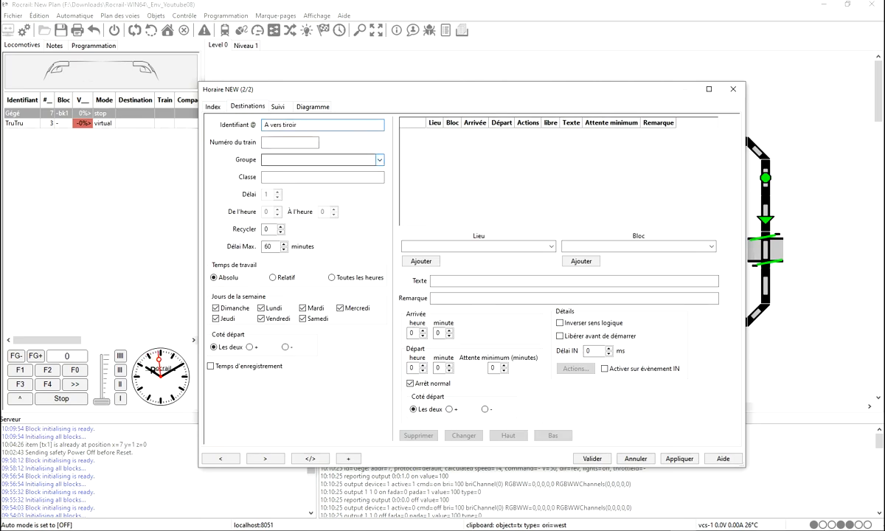
Set the "A vers tiroir" timetable's train number to 5451 and its working time to Relatif
{"action": "left_click", "coordinate": [298, 140]}
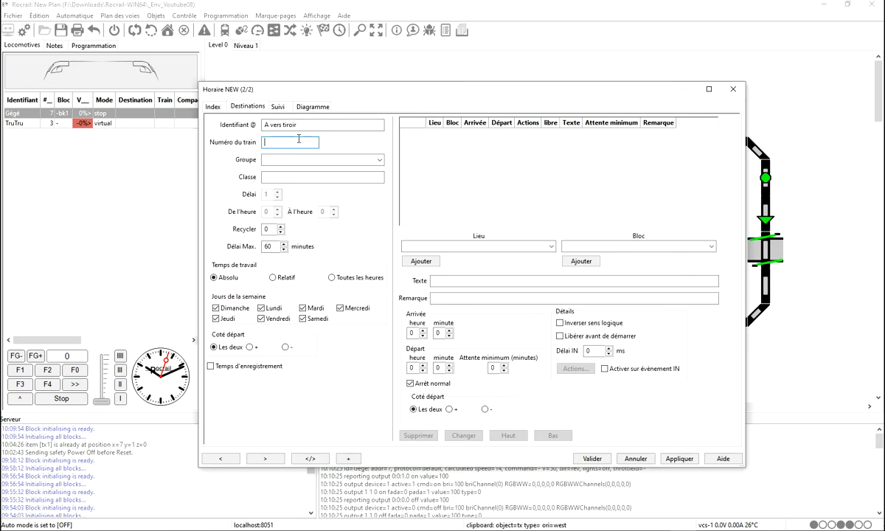
{"action": "type", "text": "5451"}
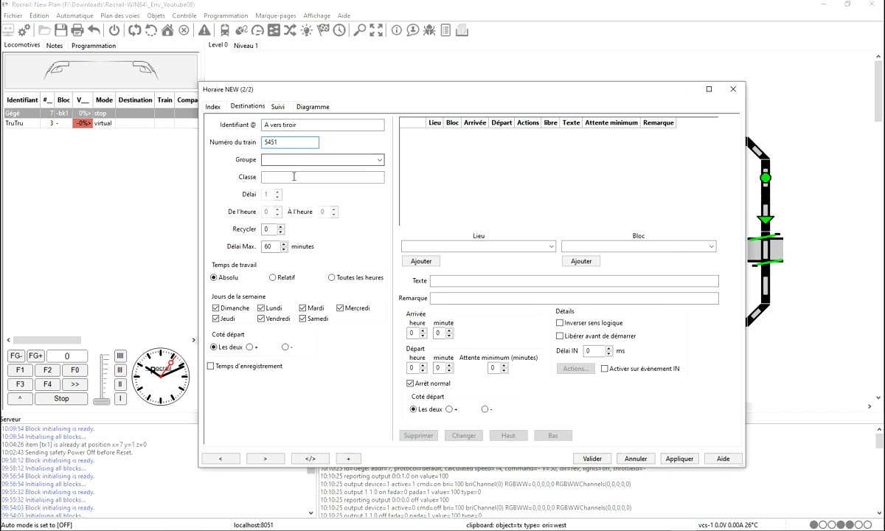
{"action": "left_click", "coordinate": [273, 280]}
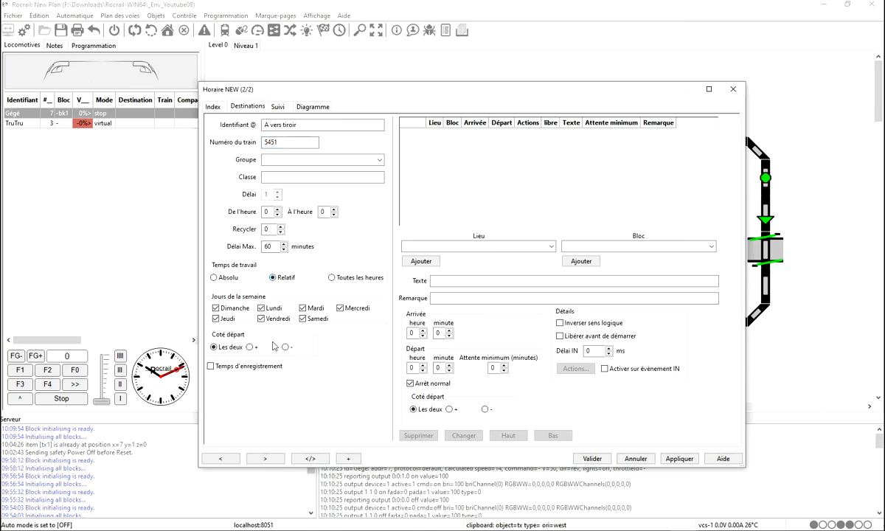
Add the location Gare A and the block tiroir, in that order, as the timetable's destinations and apply the changes
{"action": "left_click", "coordinate": [501, 246]}
{"action": "left_click", "coordinate": [412, 265]}
{"action": "left_click", "coordinate": [420, 260]}
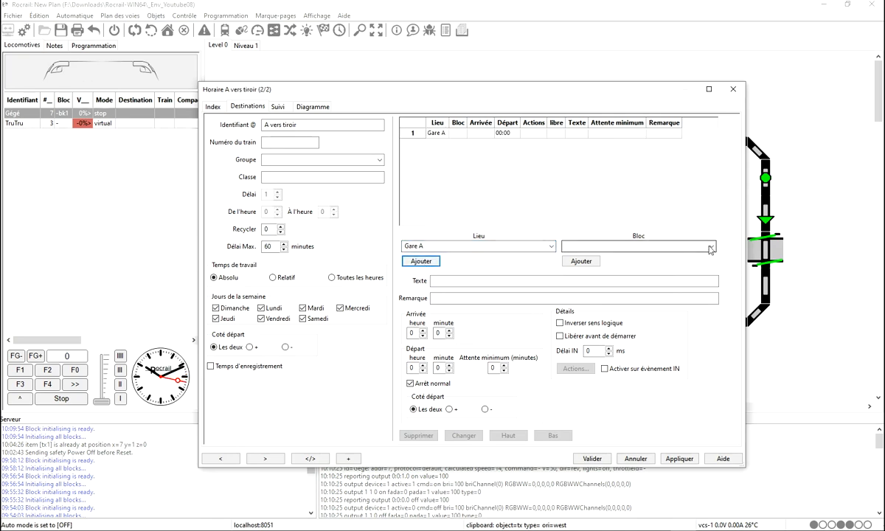
{"action": "left_click", "coordinate": [552, 247]}
{"action": "left_click", "coordinate": [563, 214]}
{"action": "left_click", "coordinate": [711, 247]}
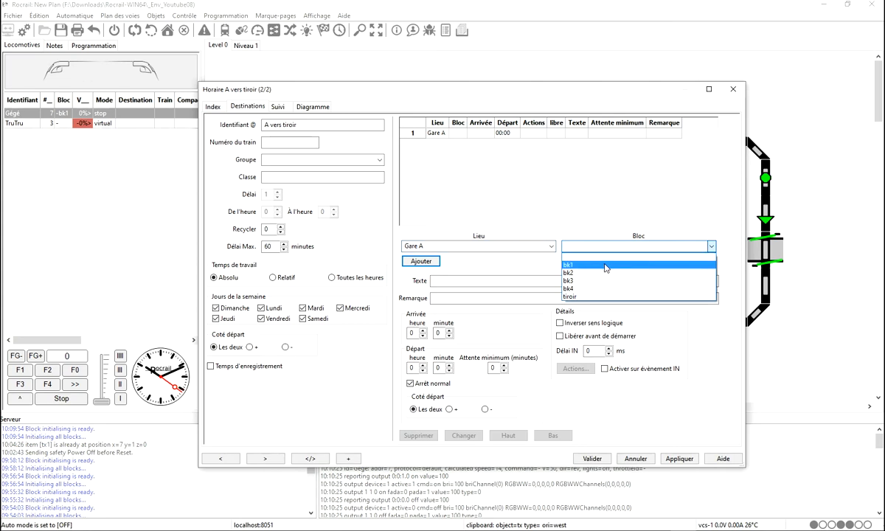
{"action": "left_click", "coordinate": [579, 296]}
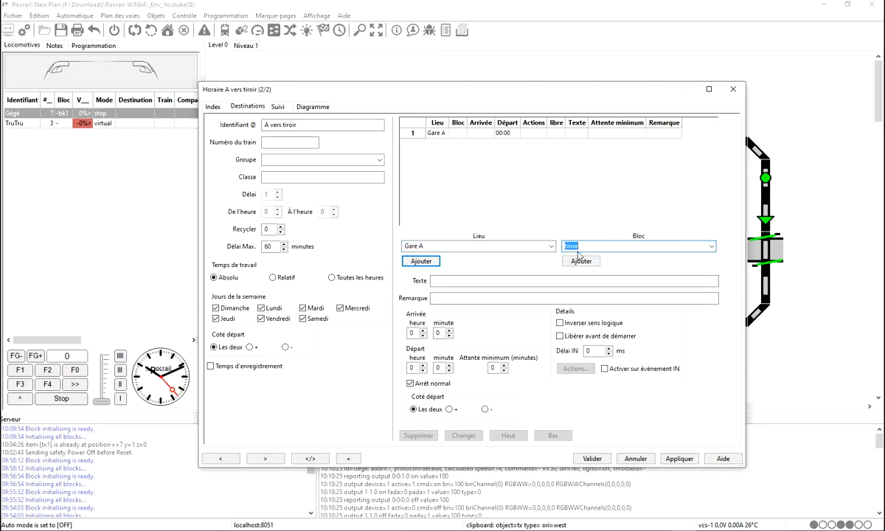
{"action": "left_click", "coordinate": [579, 261]}
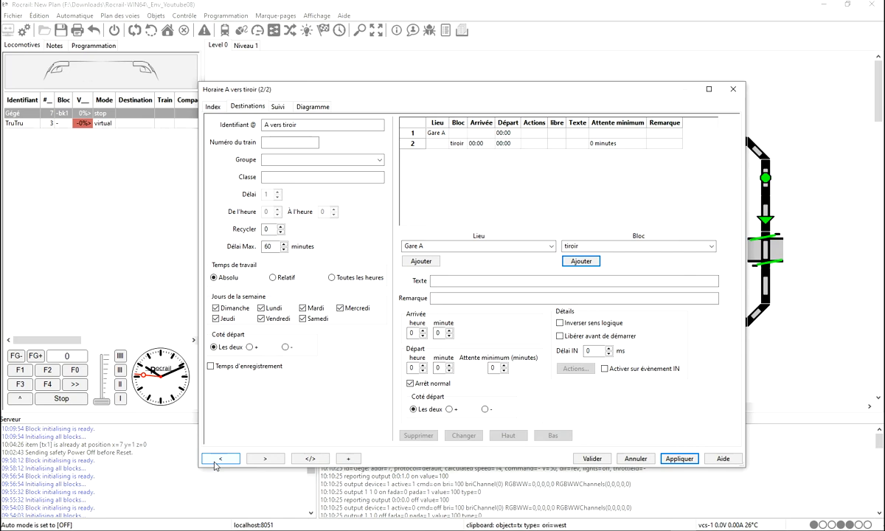
Create another timetable with the identifier "Tiroir puis 1 tour"
{"action": "left_click", "coordinate": [214, 107]}
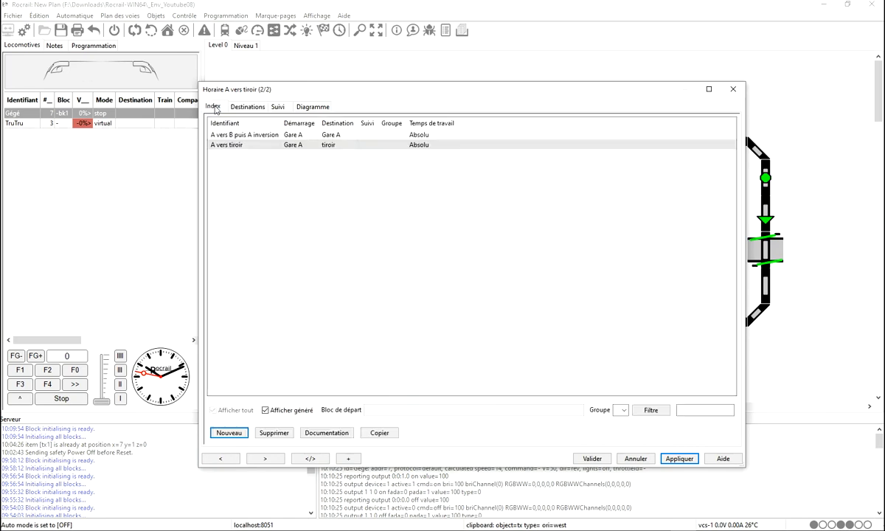
{"action": "left_click", "coordinate": [229, 433]}
{"action": "left_click", "coordinate": [242, 108]}
{"action": "double_click", "coordinate": [274, 125]}
{"action": "type", "text": "Tiroir puis "}
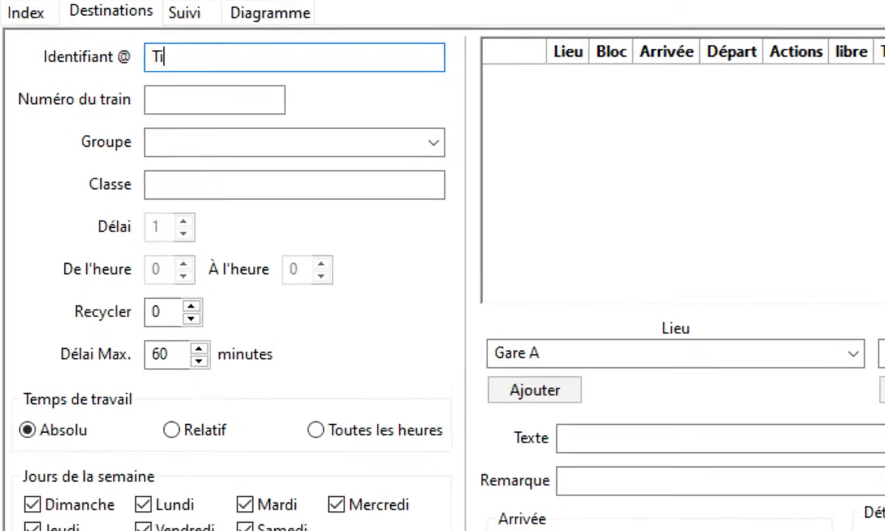
{"action": "type", "text": "1 tour"}
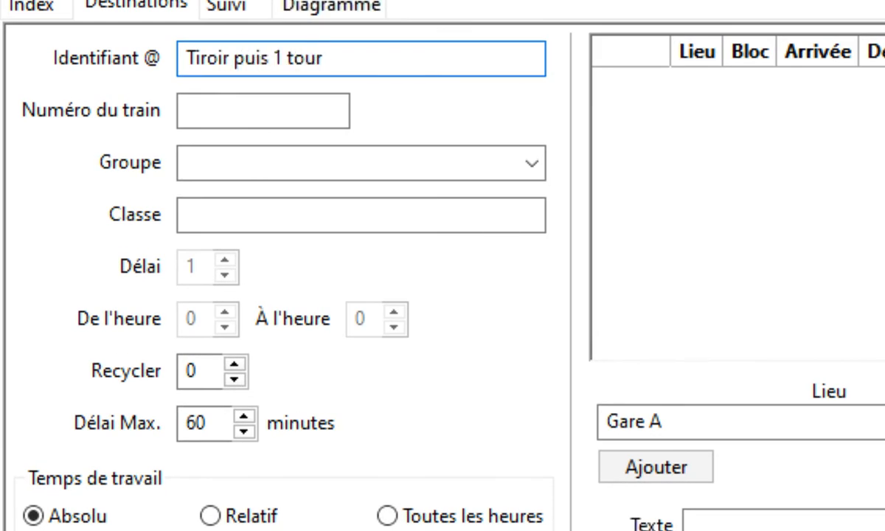
Set the "Tiroir puis 1 tour" timetable's train number to 5627 and its working time to Relatif
{"action": "left_click", "coordinate": [227, 111]}
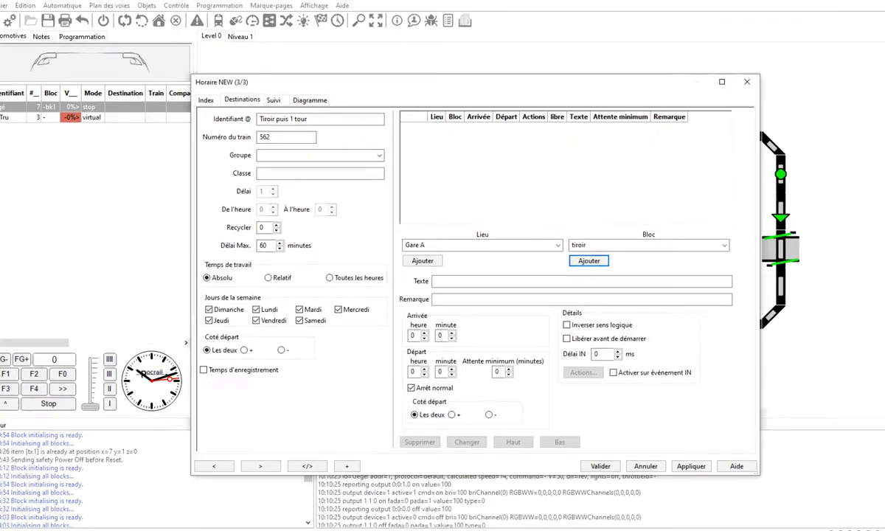
{"action": "type", "text": "7"}
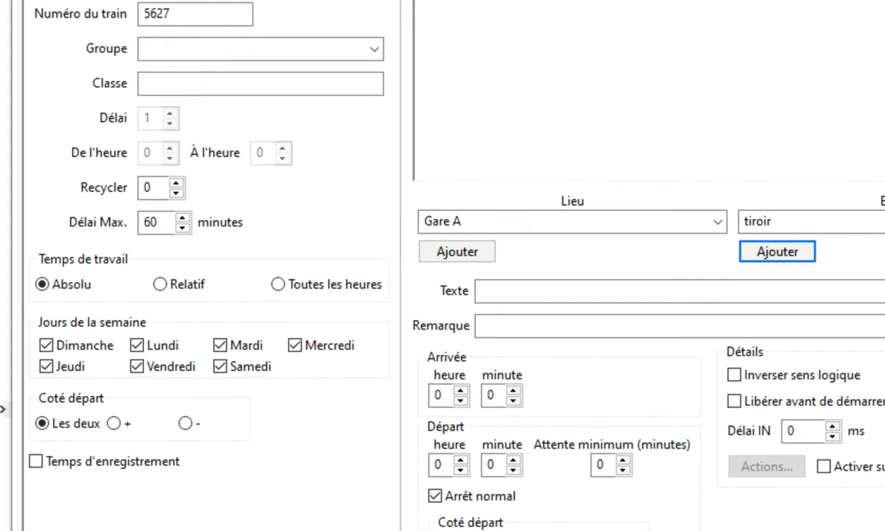
{"action": "left_click", "coordinate": [160, 285]}
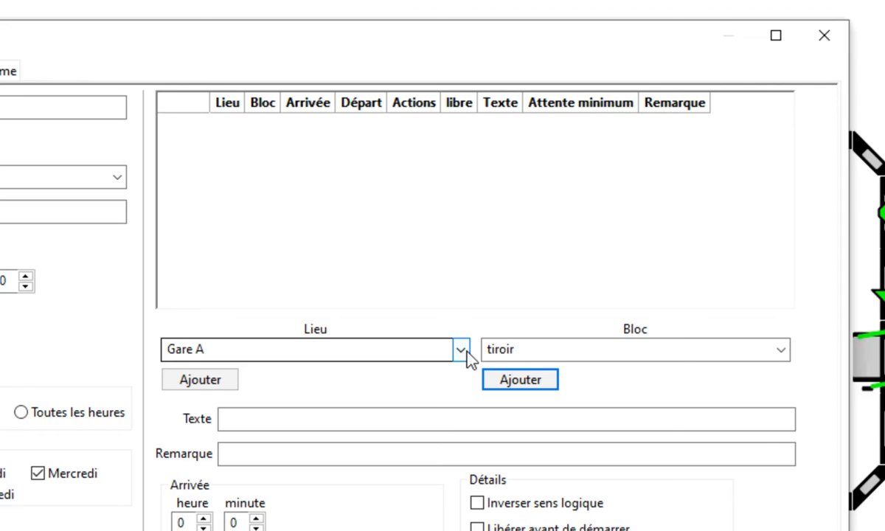
Add block tiroir, then locations Gare A, Gare B and Gare A as destinations of "Tiroir puis 1 tour", and save the timetable
{"action": "left_click", "coordinate": [522, 383]}
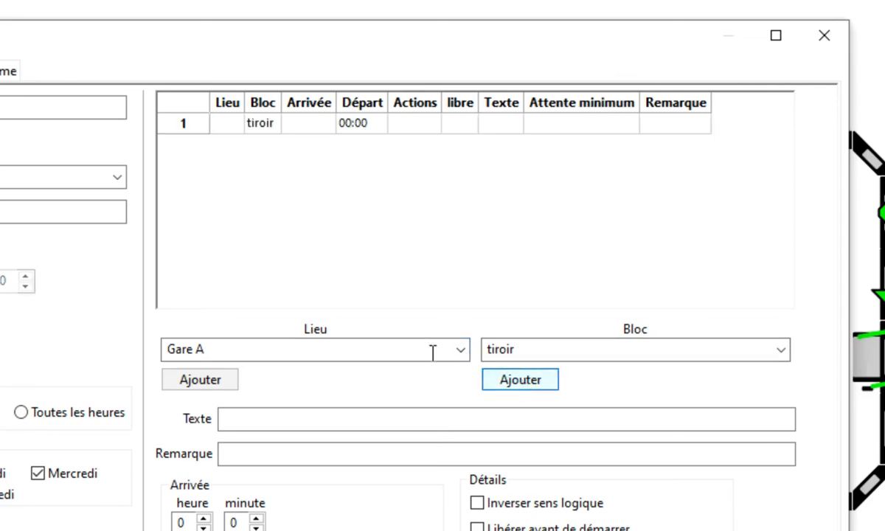
{"action": "left_click", "coordinate": [210, 389]}
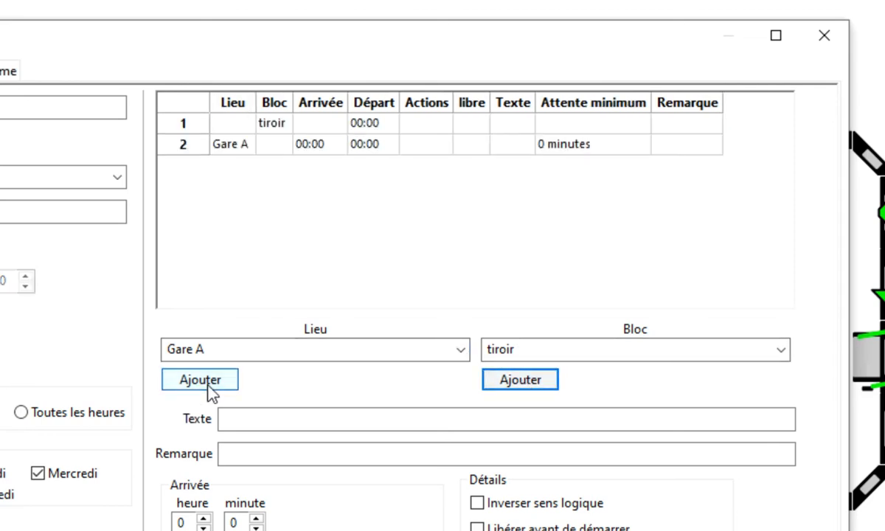
{"action": "left_click", "coordinate": [459, 350]}
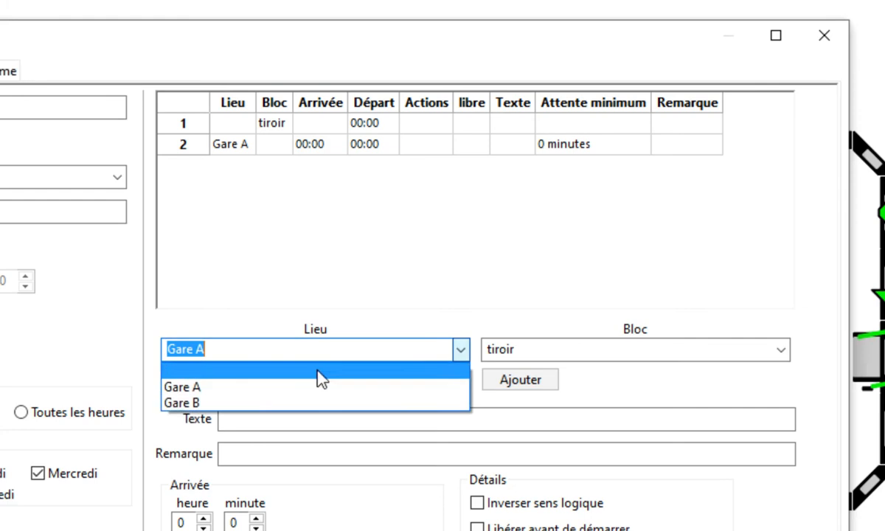
{"action": "left_click", "coordinate": [225, 405]}
{"action": "left_click", "coordinate": [197, 386]}
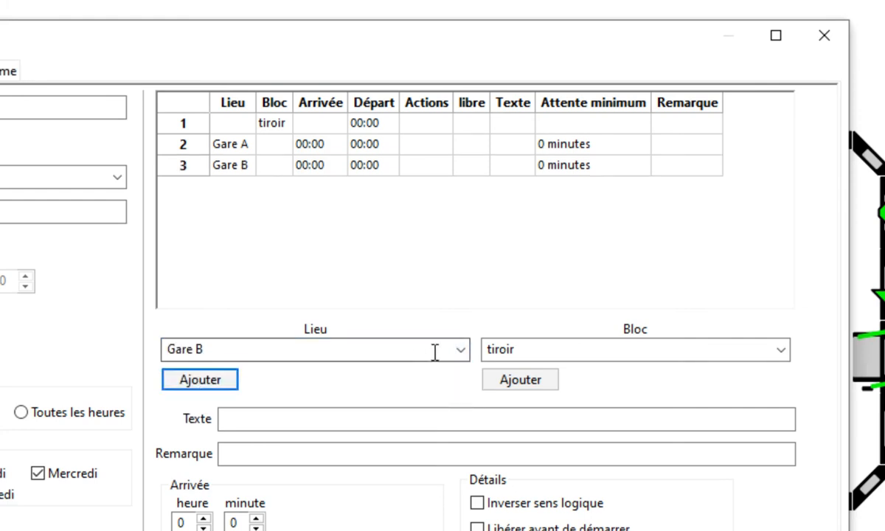
{"action": "left_click", "coordinate": [459, 350]}
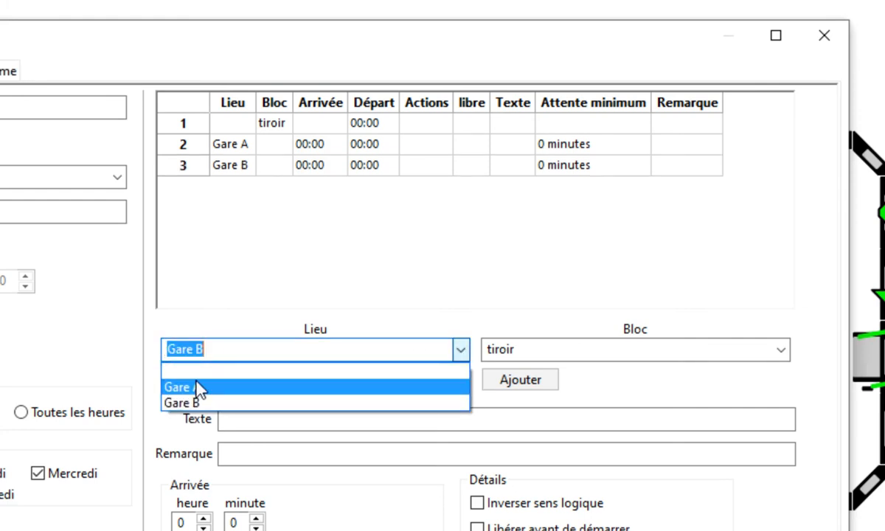
{"action": "left_click", "coordinate": [197, 387]}
{"action": "left_click", "coordinate": [197, 379]}
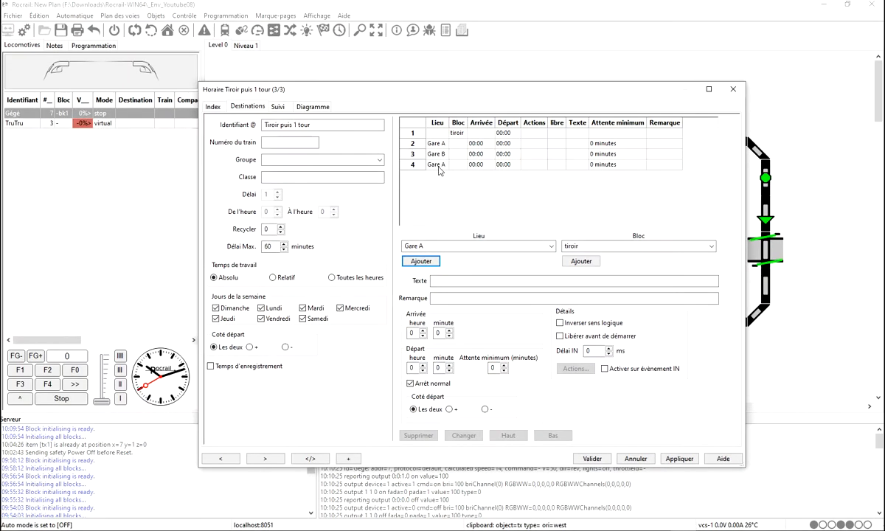
{"action": "left_click", "coordinate": [673, 462]}
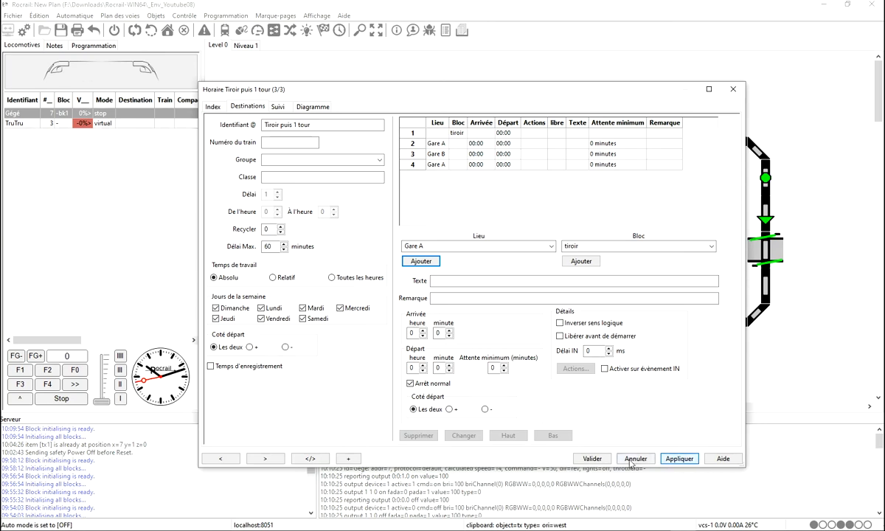
{"action": "left_click", "coordinate": [593, 459]}
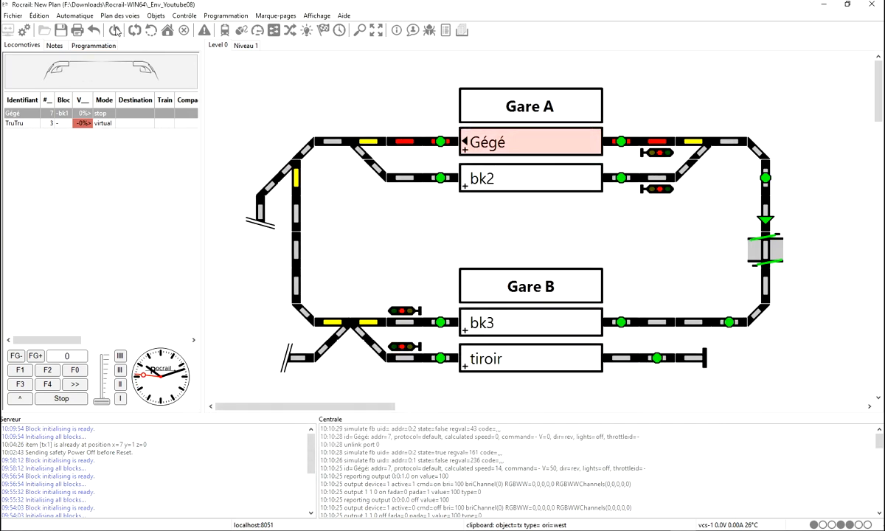
Enable automatic mode, start Gégé from bk1 with the "A vers tiroir" timetable, and simulate its arrival with tiroir's two sensors
{"action": "left_click", "coordinate": [135, 31]}
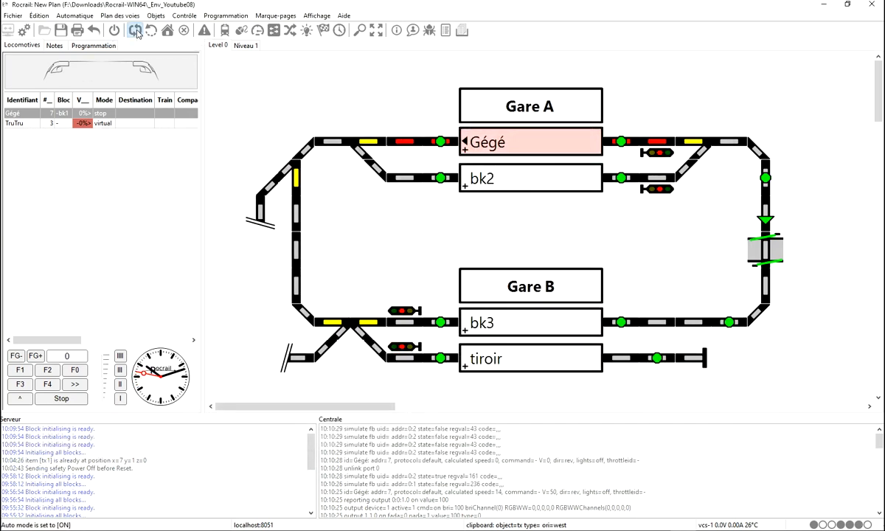
{"action": "right_click", "coordinate": [501, 146]}
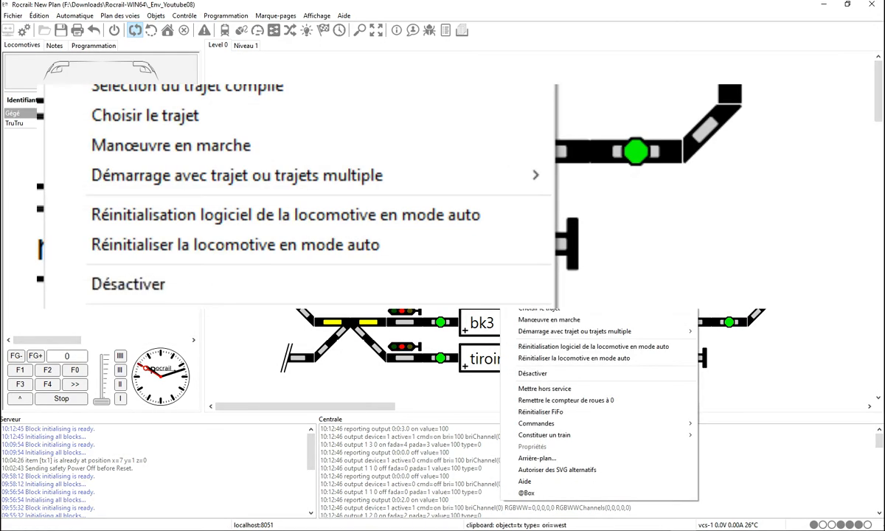
{"action": "mouse_move", "coordinate": [686, 331]}
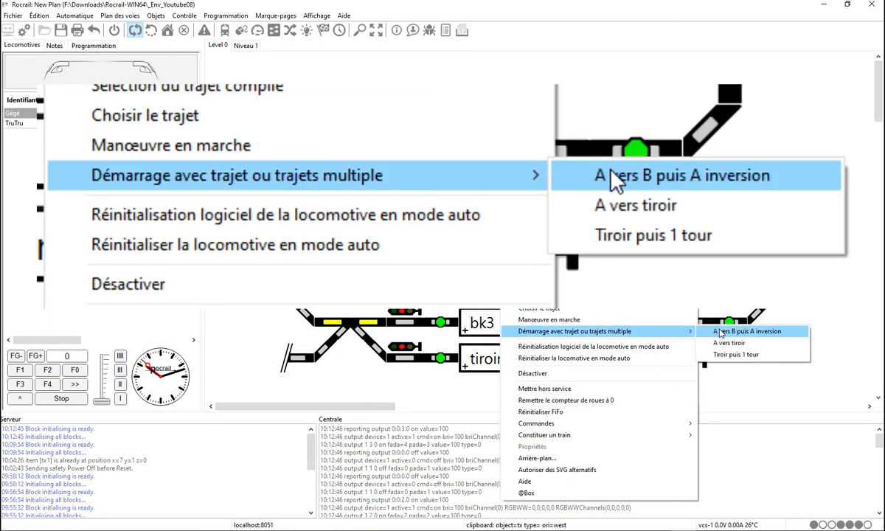
{"action": "left_click", "coordinate": [728, 348]}
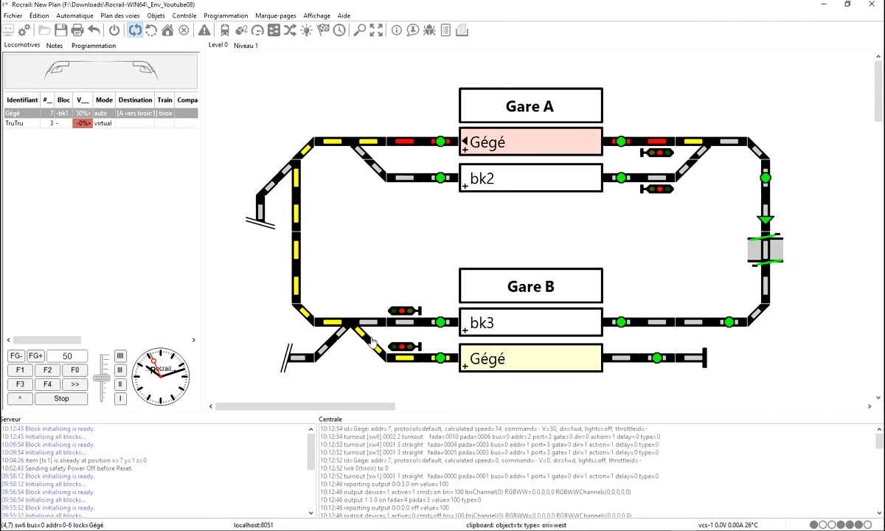
{"action": "left_click", "coordinate": [443, 359]}
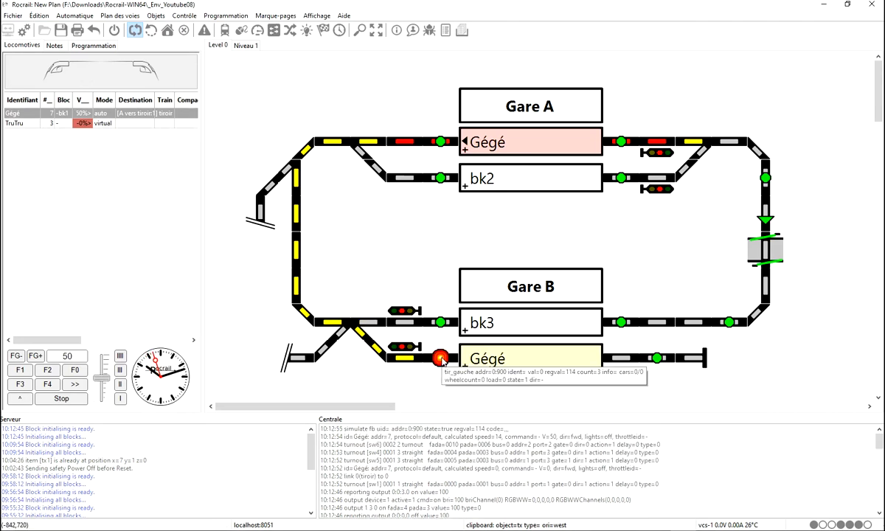
{"action": "left_click", "coordinate": [655, 359]}
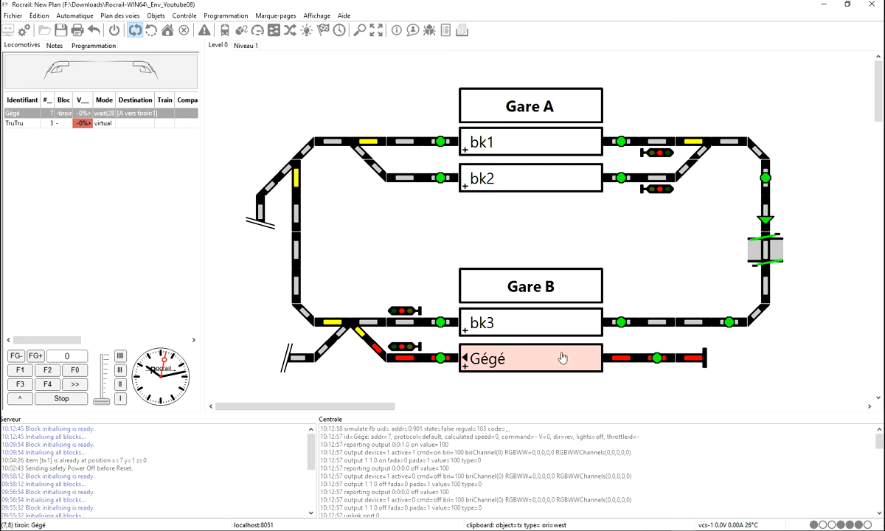
Start Gégé from tiroir with the "Tiroir puis 1 tour" timetable and simulate its arrival at Gare A with bk1's two sensors
{"action": "right_click", "coordinate": [508, 366]}
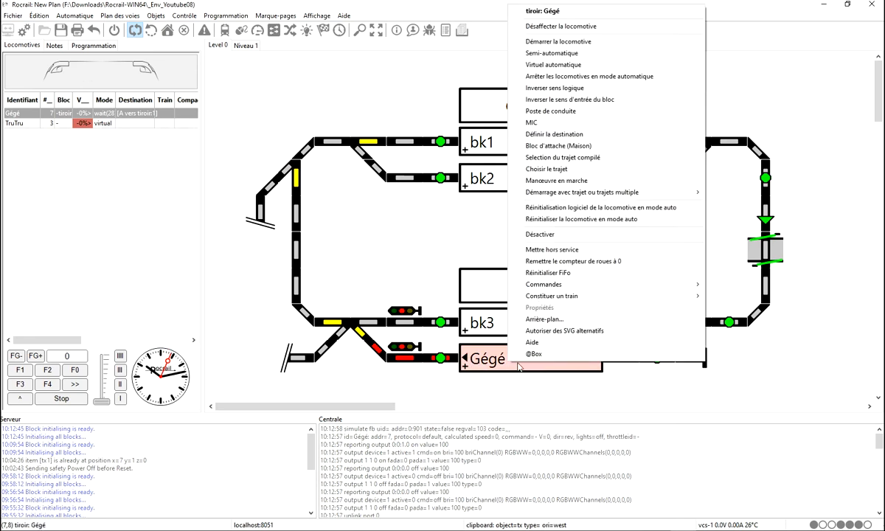
{"action": "mouse_move", "coordinate": [618, 194]}
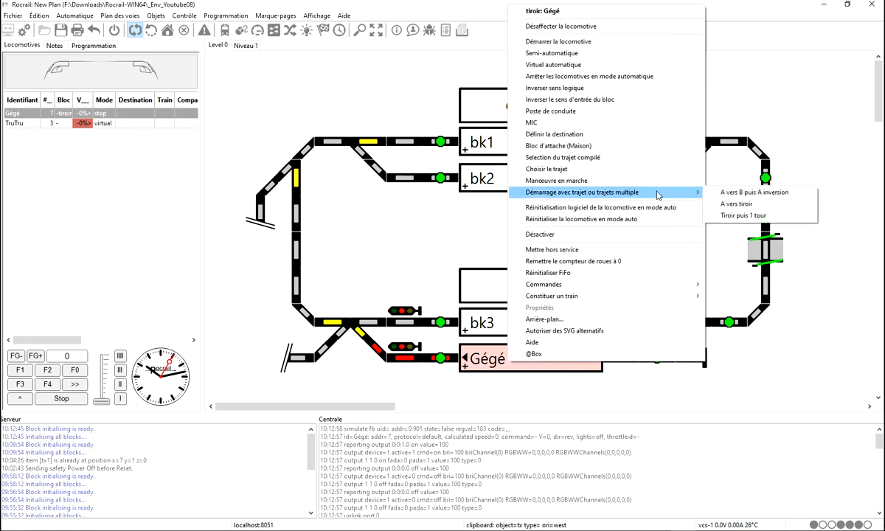
{"action": "left_click", "coordinate": [738, 216]}
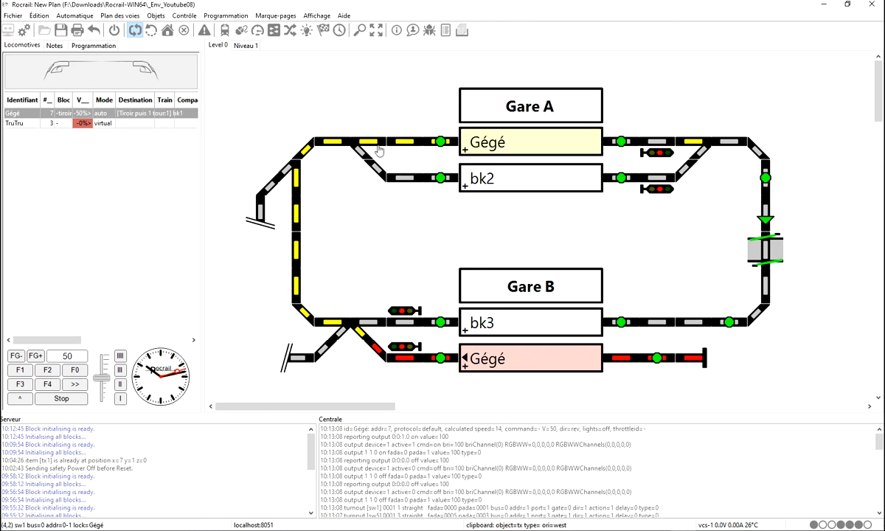
{"action": "left_click", "coordinate": [441, 141]}
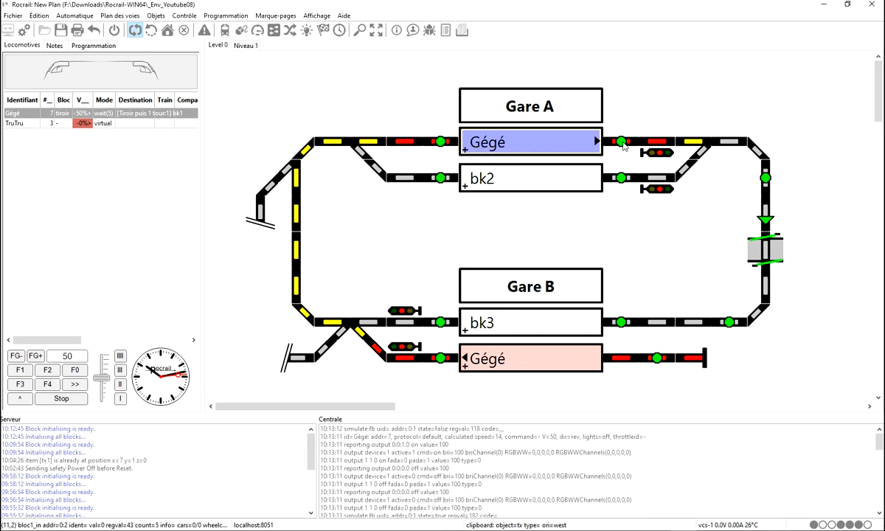
{"action": "left_click", "coordinate": [622, 141]}
{"action": "left_click", "coordinate": [622, 141]}
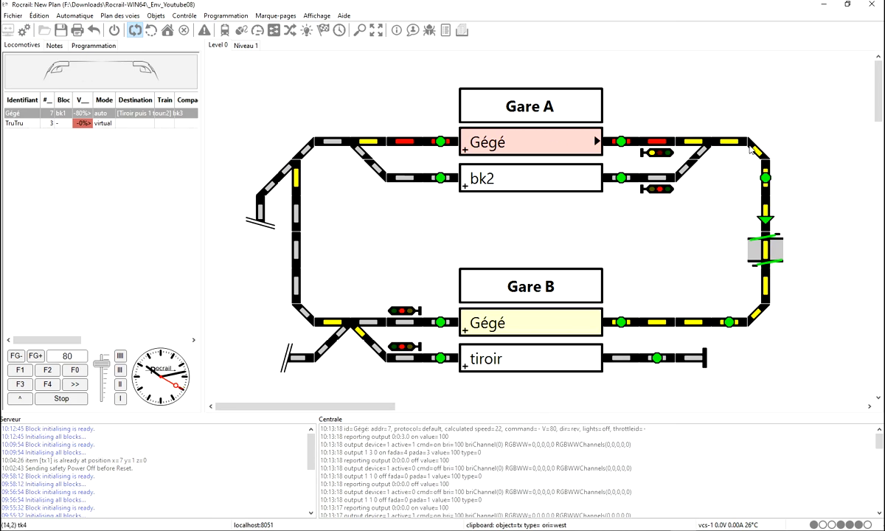
Complete Gégé's lap by simulating the bk3 sensors and the bk1 sensors in travel order, and switch off automatic mode
{"action": "left_click", "coordinate": [622, 326]}
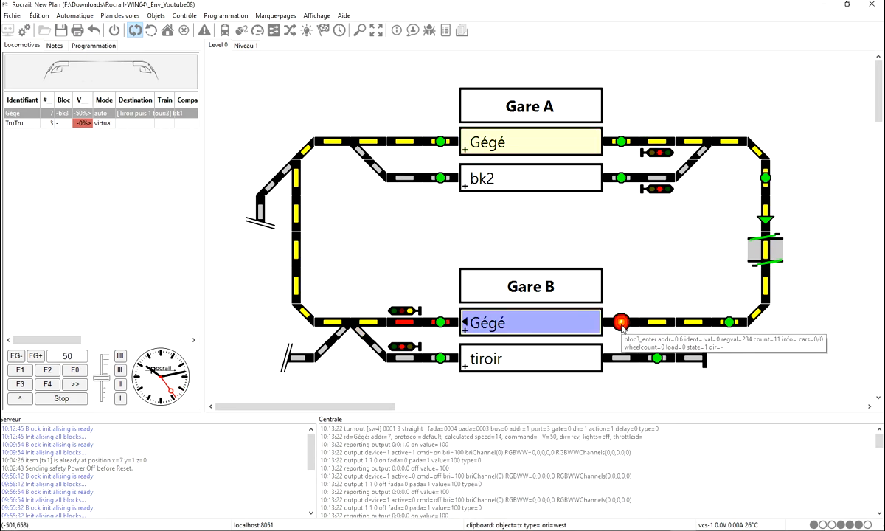
{"action": "left_click", "coordinate": [442, 322]}
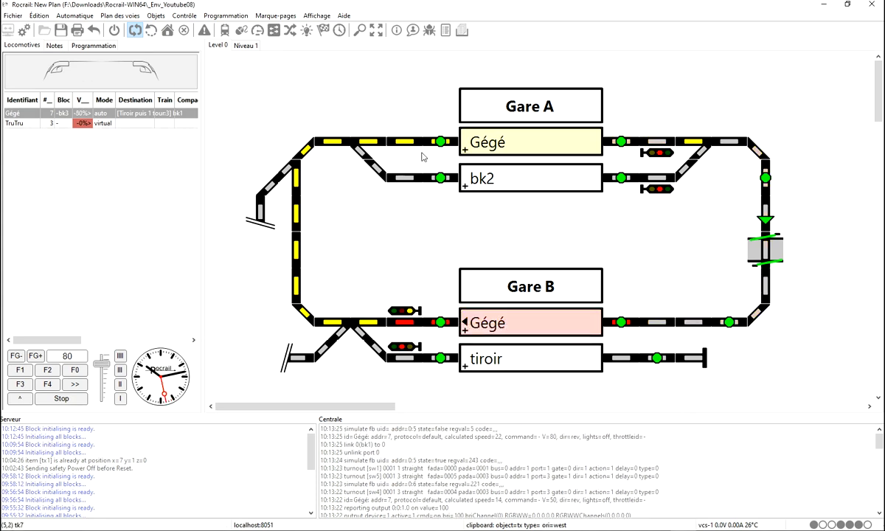
{"action": "left_click", "coordinate": [441, 141]}
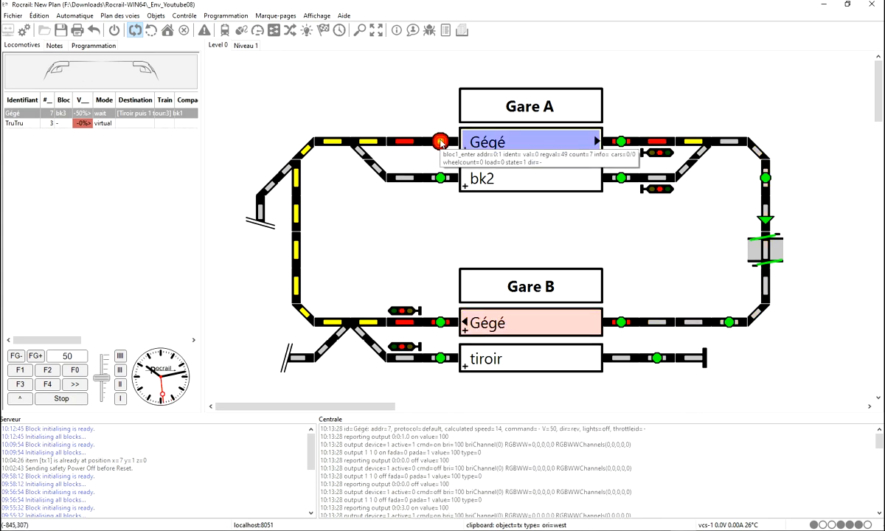
{"action": "left_click", "coordinate": [621, 141]}
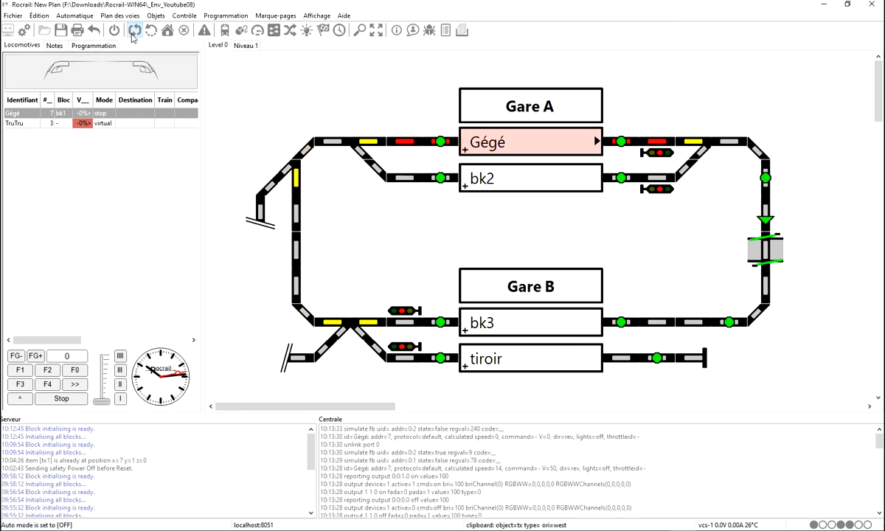
In the "Tiroir puis 1 tour" timetable, set the departure minute of the first Gare A stop to 10 and save the change
{"action": "left_click", "coordinate": [157, 16]}
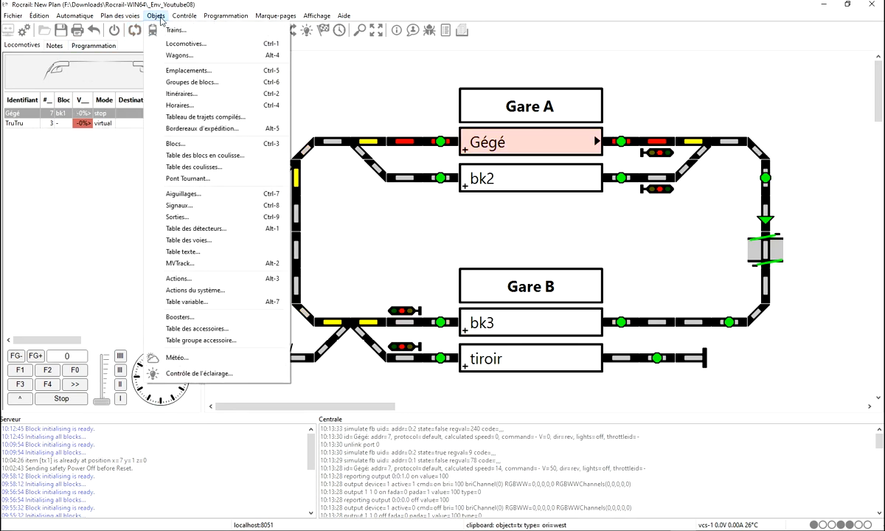
{"action": "left_click", "coordinate": [181, 105]}
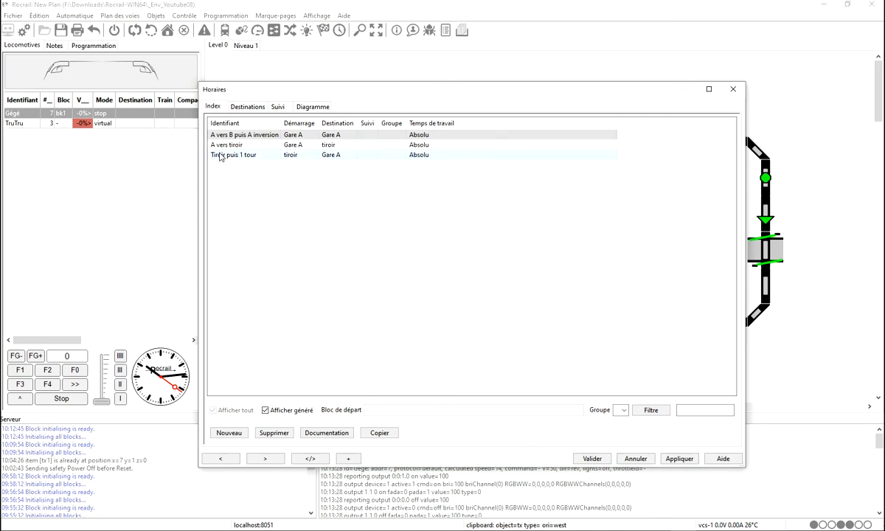
{"action": "left_click", "coordinate": [230, 156]}
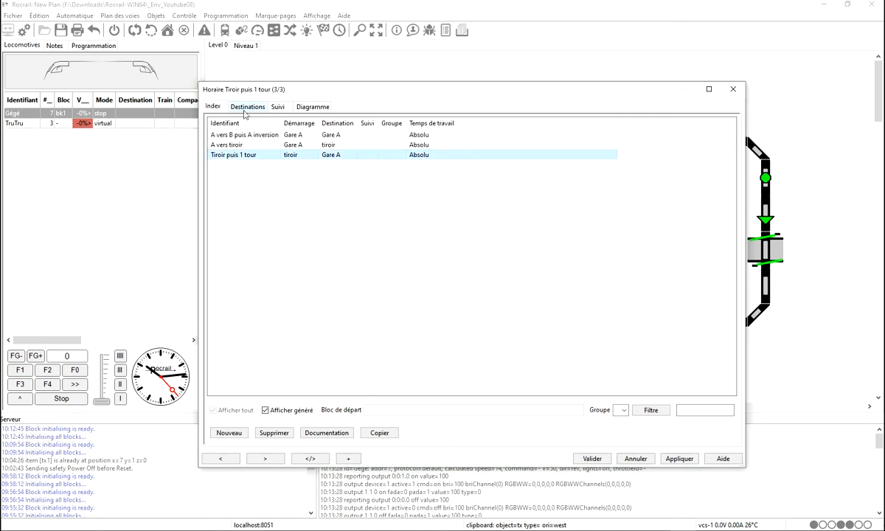
{"action": "left_click", "coordinate": [246, 107]}
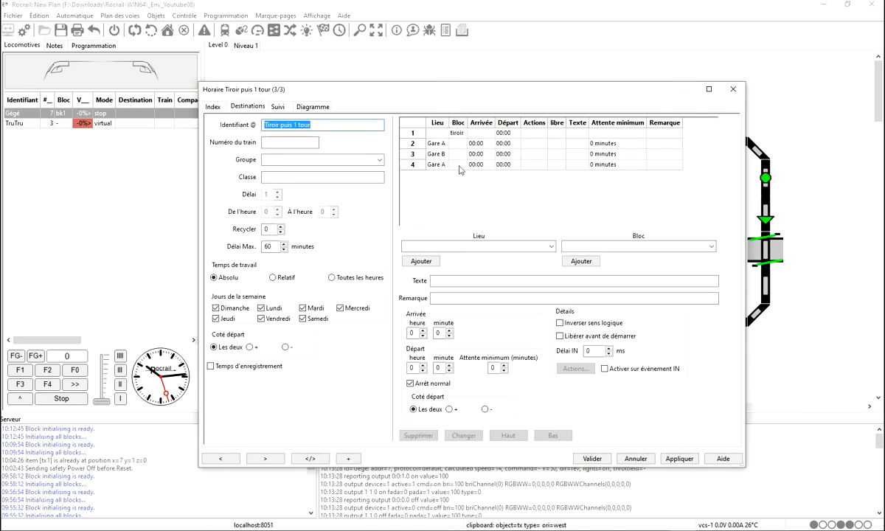
{"action": "left_click", "coordinate": [417, 144]}
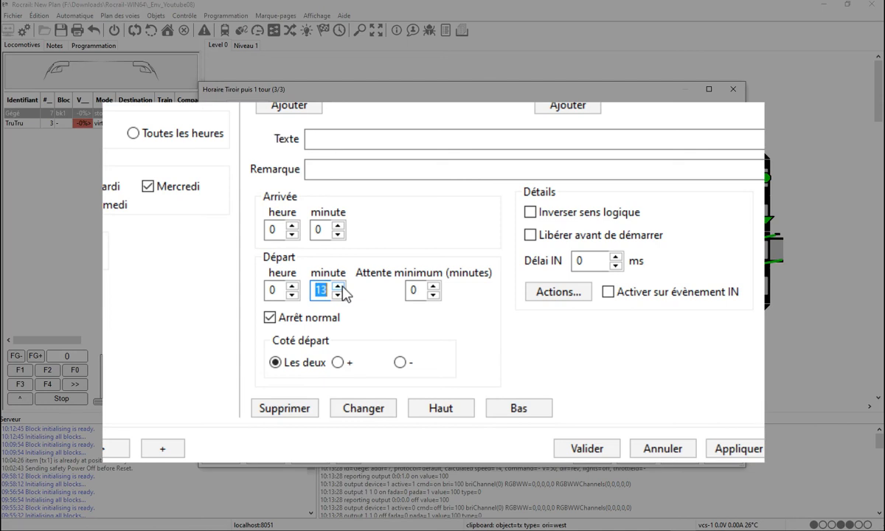
{"action": "left_click", "coordinate": [338, 295]}
{"action": "left_click", "coordinate": [338, 295]}
{"action": "left_click", "coordinate": [338, 295]}
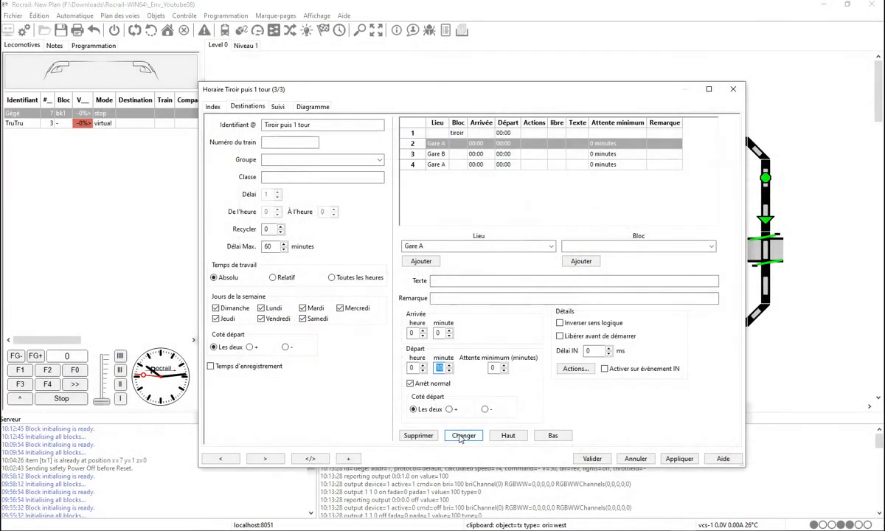
{"action": "left_click", "coordinate": [463, 435]}
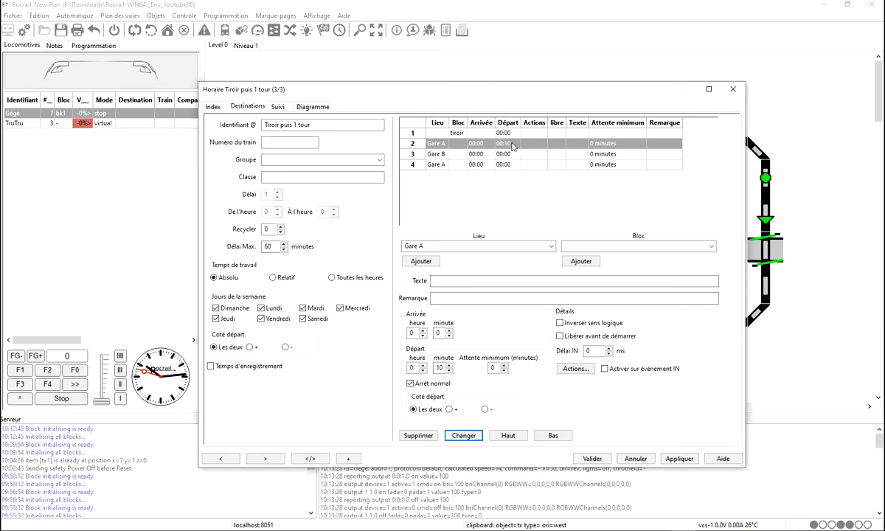
{"action": "left_click", "coordinate": [679, 458]}
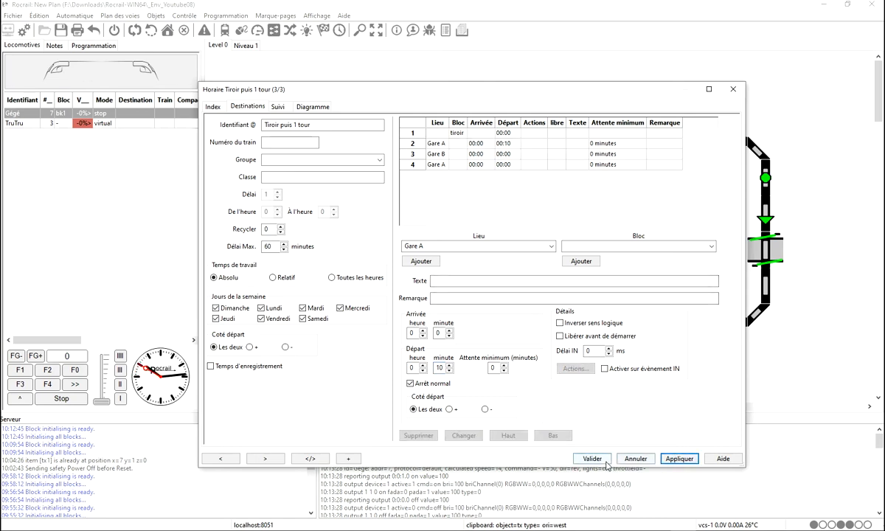
{"action": "left_click", "coordinate": [593, 459]}
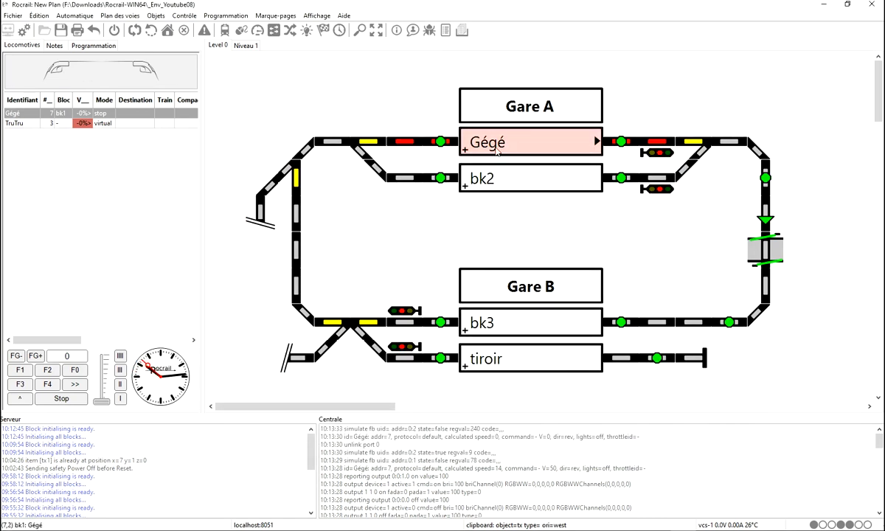
Enable automatic mode, reverse Gégé's logical direction in bk1, and send the locomotive to block tiroir
{"action": "left_click", "coordinate": [133, 31]}
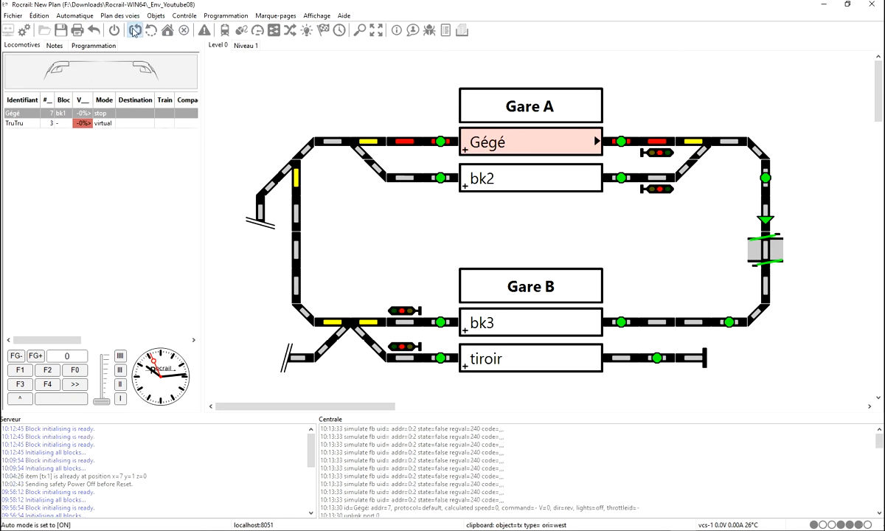
{"action": "right_click", "coordinate": [502, 142]}
{"action": "left_click", "coordinate": [546, 225]}
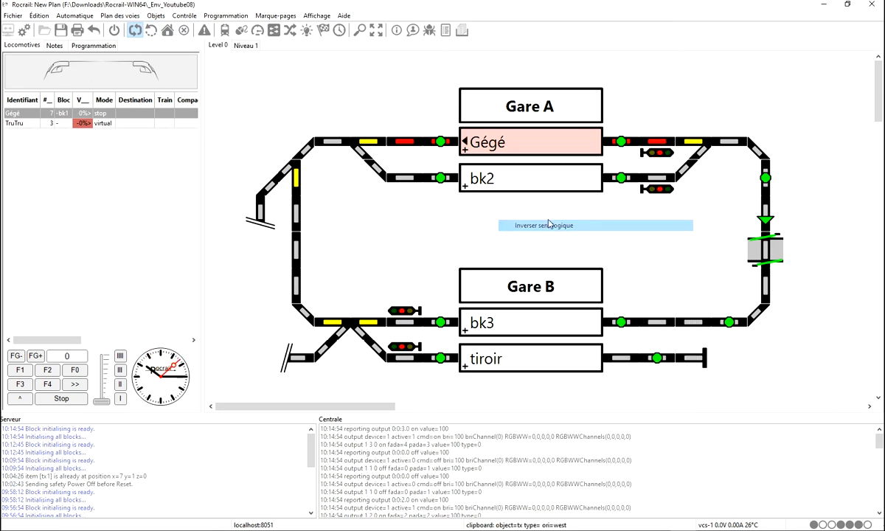
{"action": "left_click_drag", "start_coordinate": [509, 184], "coordinate": [508, 360]}
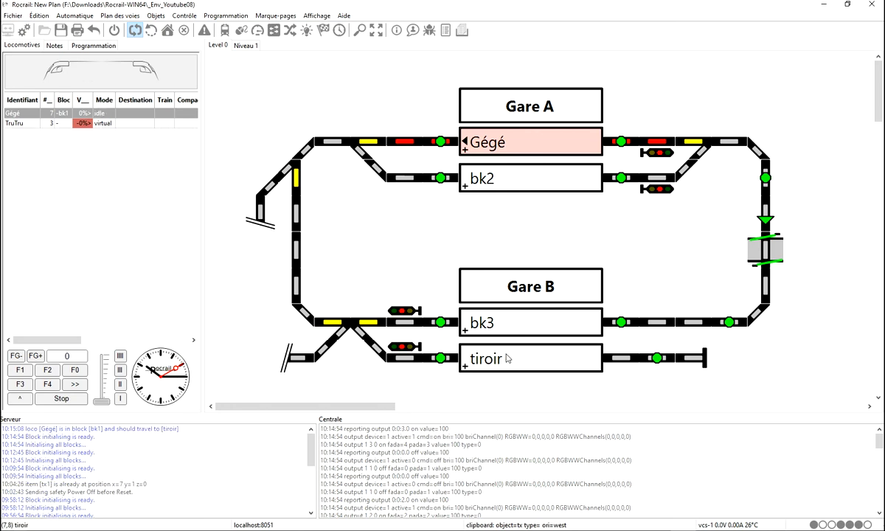
Try to simulate Gégé's arrival in block tiroir with its entry sensor followed by its end-of-track sensor
{"action": "left_click", "coordinate": [441, 358]}
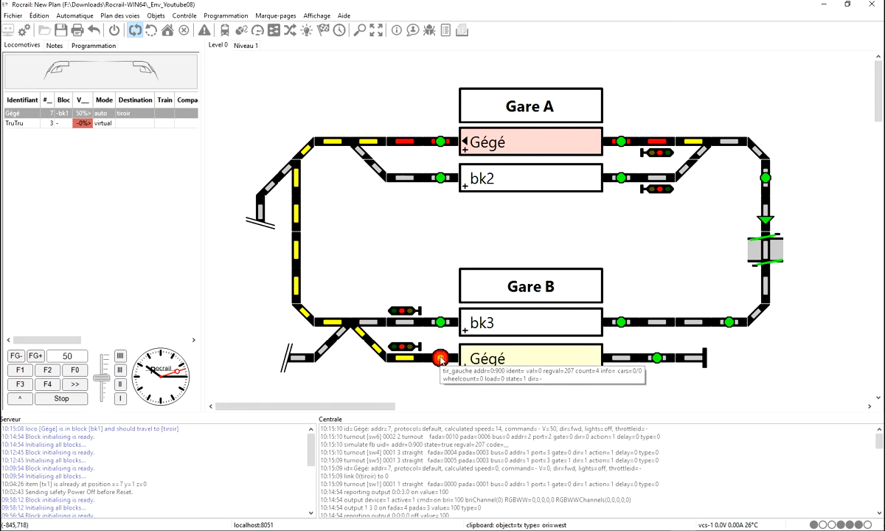
{"action": "left_click", "coordinate": [441, 359]}
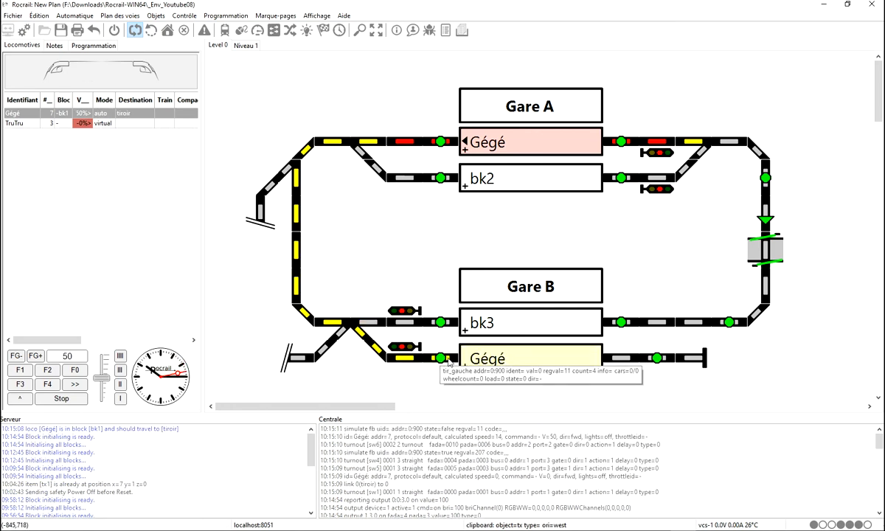
{"action": "left_click", "coordinate": [657, 358]}
{"action": "left_click", "coordinate": [656, 360]}
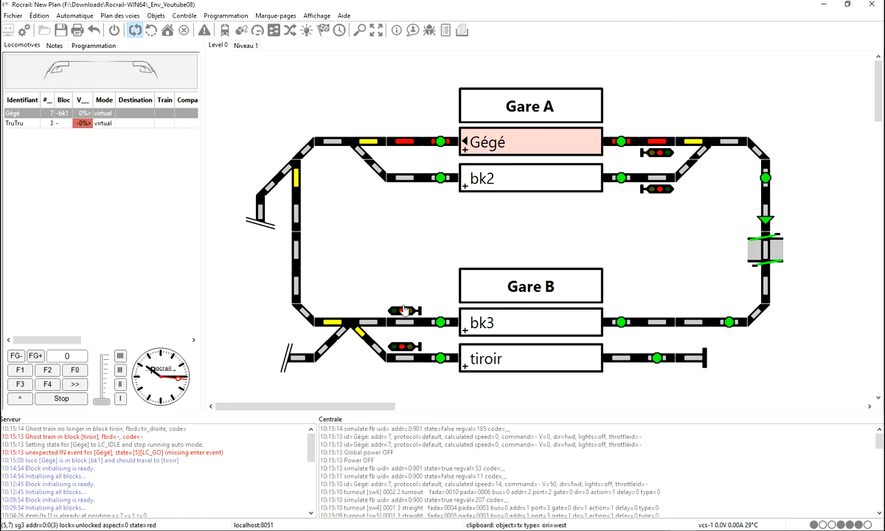
Send Gégé from bk1 to tiroir again and simulate its arrival with the tir_gauche and tir_droite sensors
{"action": "left_click_drag", "start_coordinate": [483, 154], "coordinate": [476, 330]}
{"action": "left_click_drag", "start_coordinate": [500, 368], "coordinate": [499, 360]}
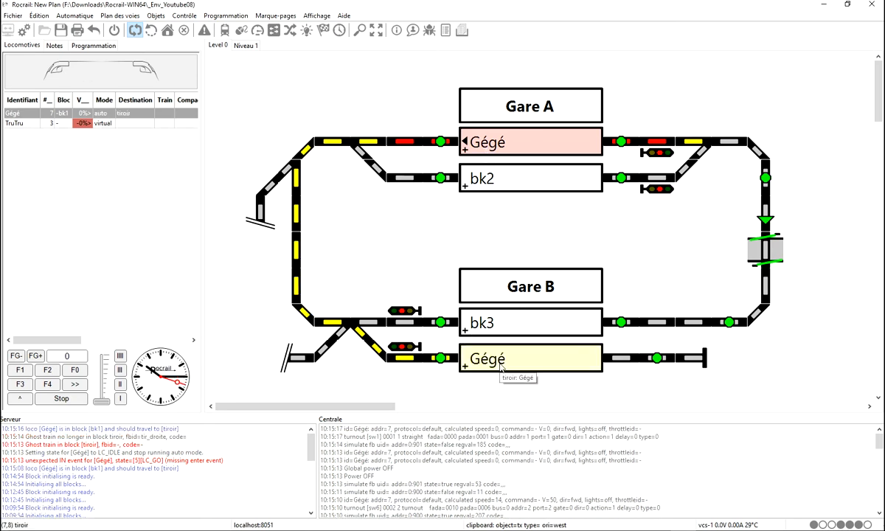
{"action": "left_click", "coordinate": [440, 358]}
{"action": "left_click", "coordinate": [440, 358]}
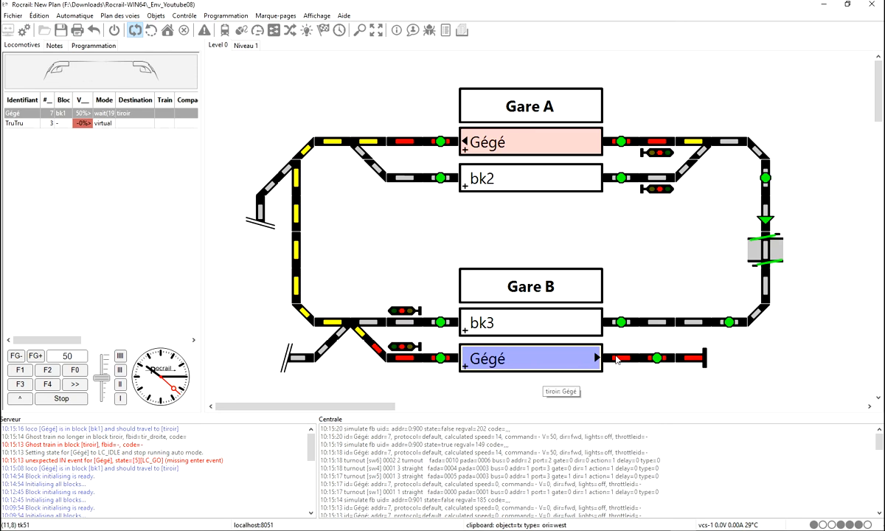
{"action": "left_click", "coordinate": [656, 358]}
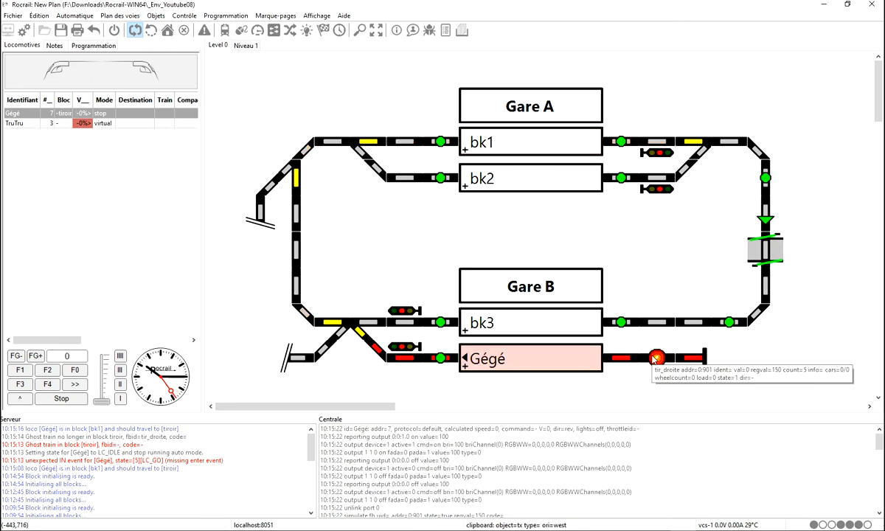
{"action": "left_click", "coordinate": [654, 358]}
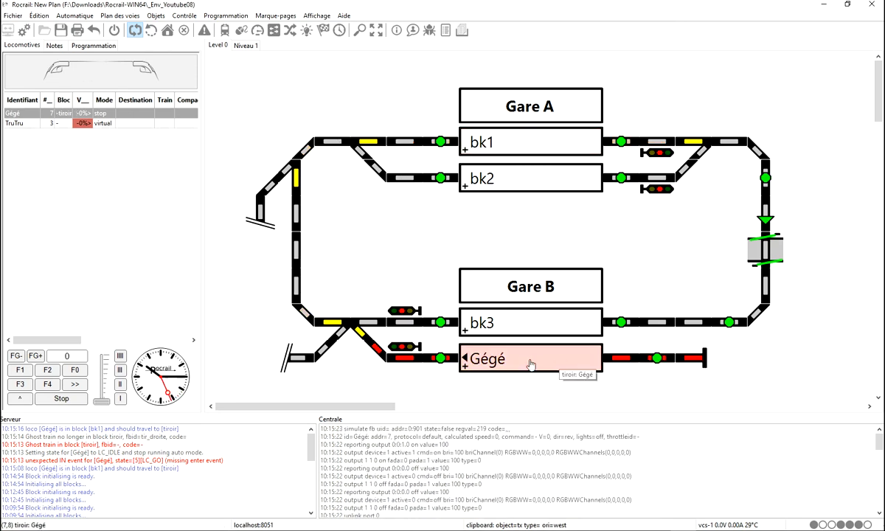
Start Gégé from tiroir with the "Tiroir puis 1 tour" timetable and simulate its Gare A stop with bk1's entry and arrival sensors
{"action": "right_click", "coordinate": [530, 364]}
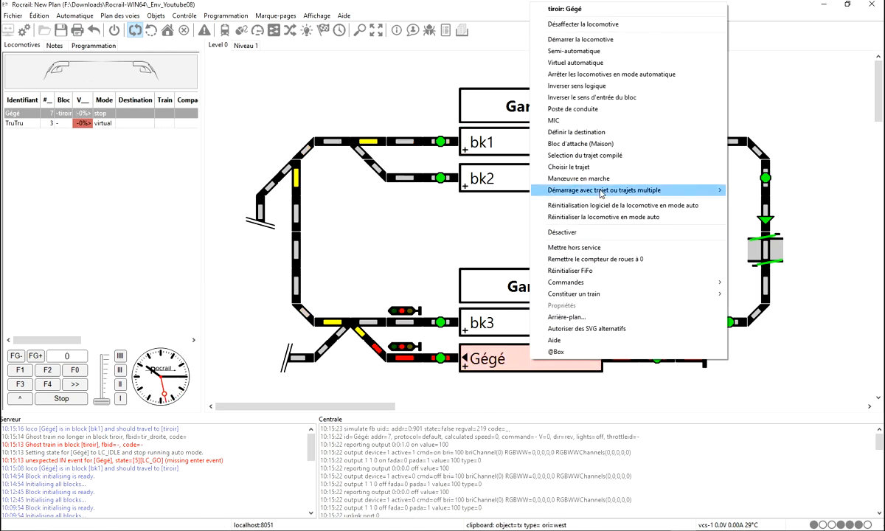
{"action": "mouse_move", "coordinate": [630, 194]}
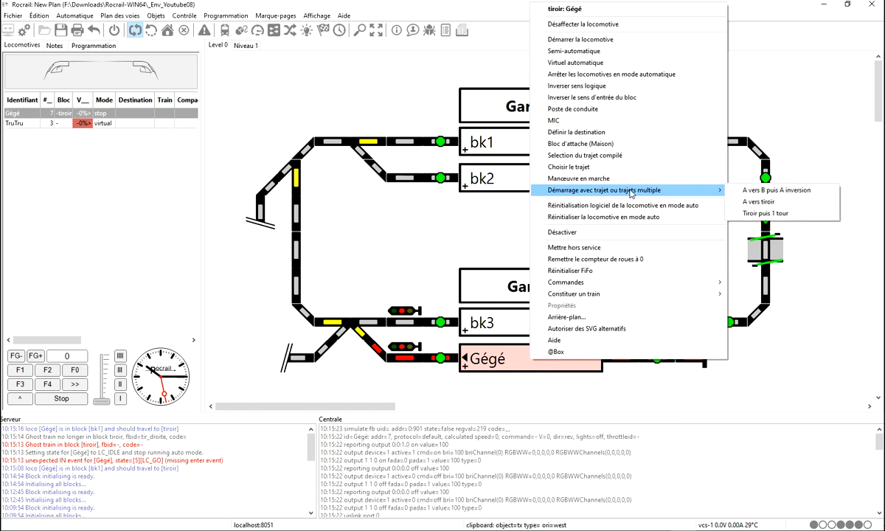
{"action": "left_click", "coordinate": [750, 215]}
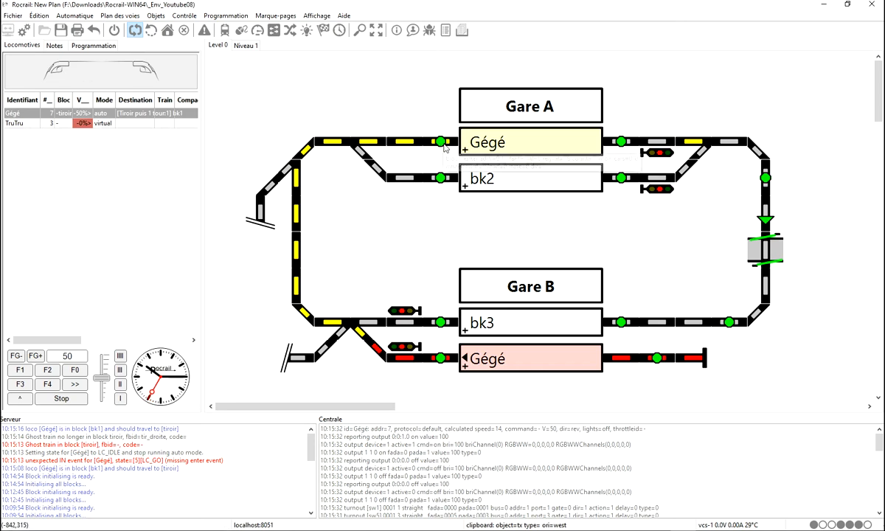
{"action": "left_click", "coordinate": [442, 142]}
{"action": "left_click", "coordinate": [442, 142]}
{"action": "left_click", "coordinate": [621, 140]}
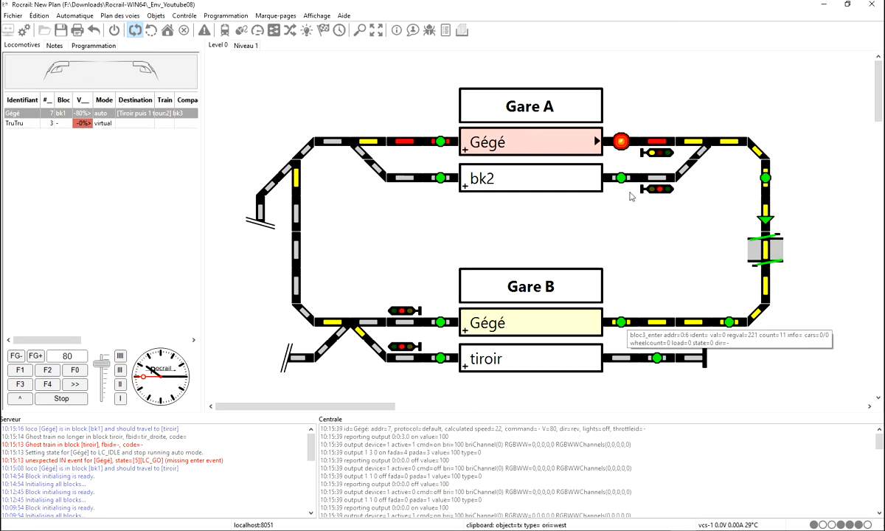
{"action": "left_click", "coordinate": [623, 145]}
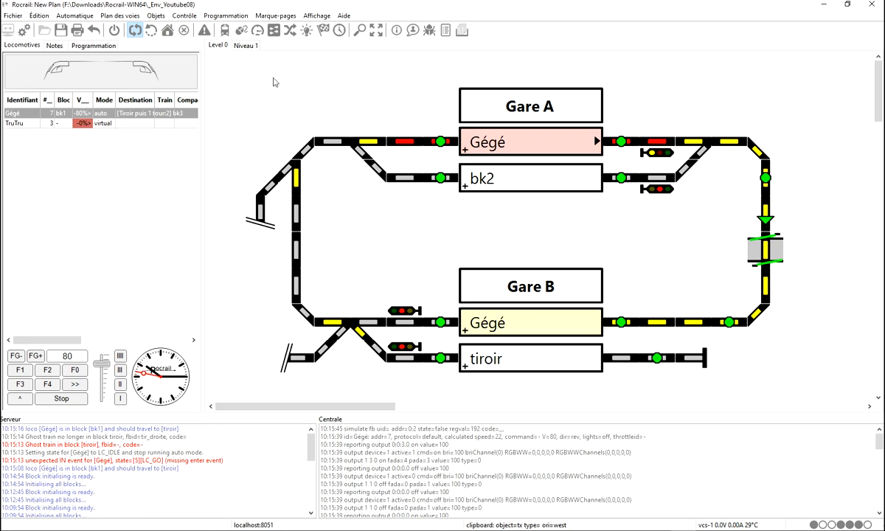
Set the working time of the "Tiroir puis 1 tour" timetable to Relatif and save the change
{"action": "left_click", "coordinate": [160, 17]}
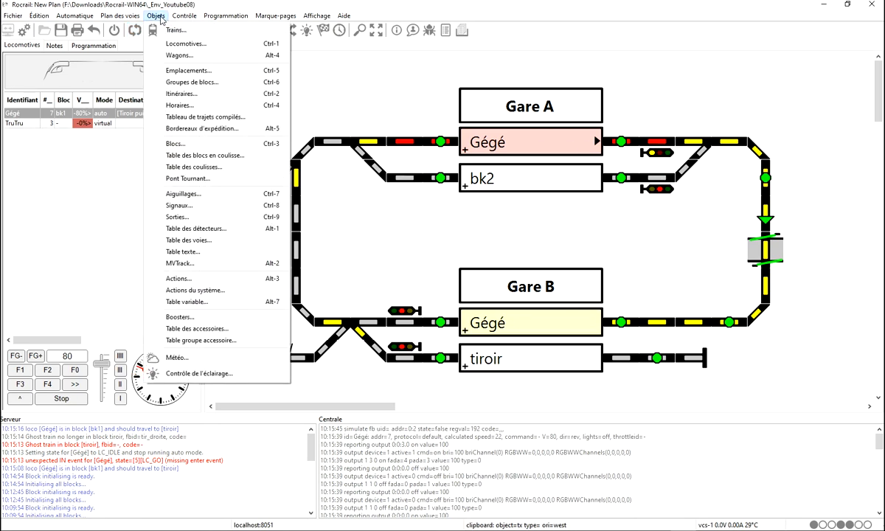
{"action": "left_click", "coordinate": [175, 106]}
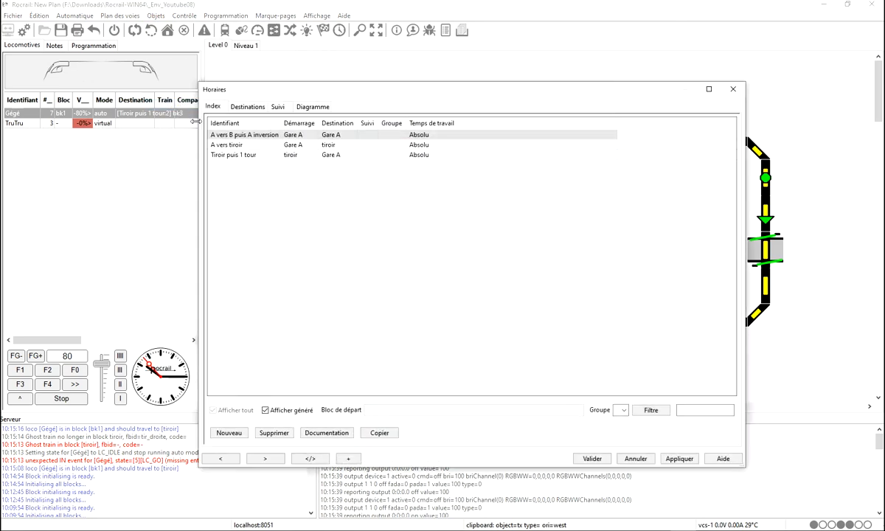
{"action": "left_click", "coordinate": [231, 160]}
{"action": "left_click", "coordinate": [240, 107]}
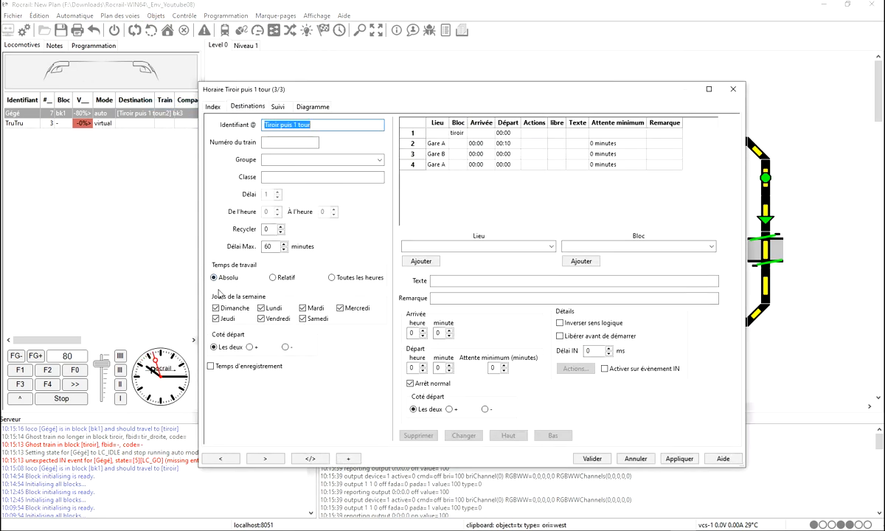
{"action": "left_click", "coordinate": [273, 278]}
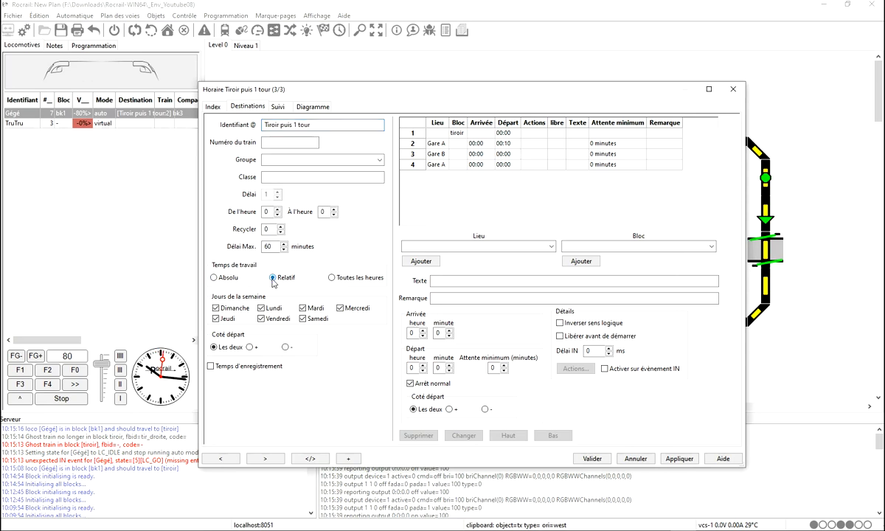
{"action": "left_click", "coordinate": [680, 458]}
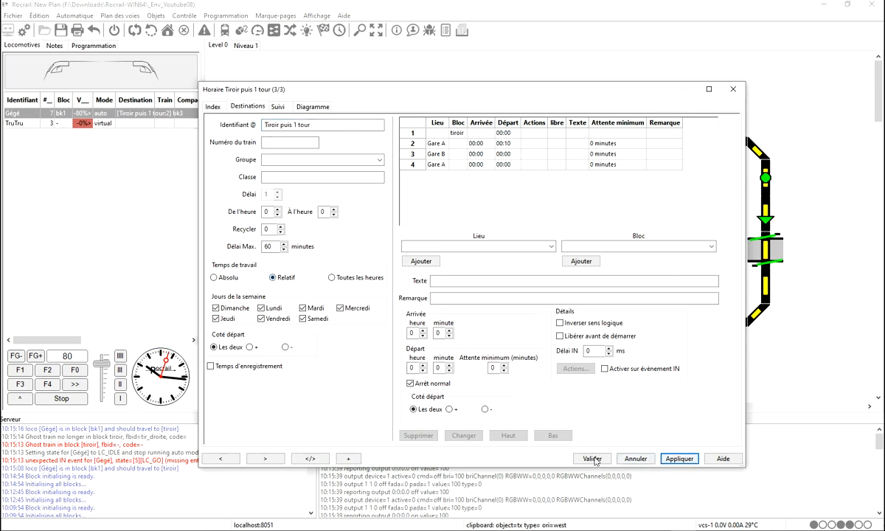
{"action": "left_click", "coordinate": [593, 459]}
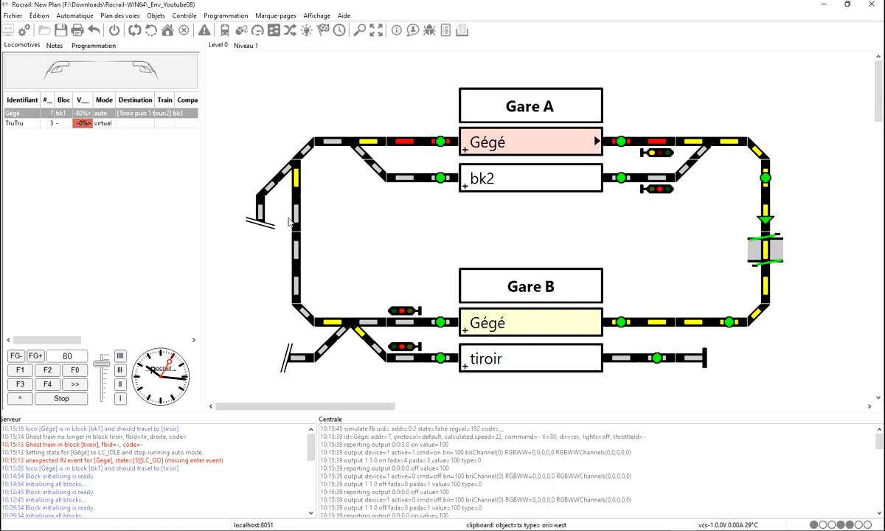
Reset all locomotives and blocks of the layout, confirming the complete reset
{"action": "left_click", "coordinate": [76, 17]}
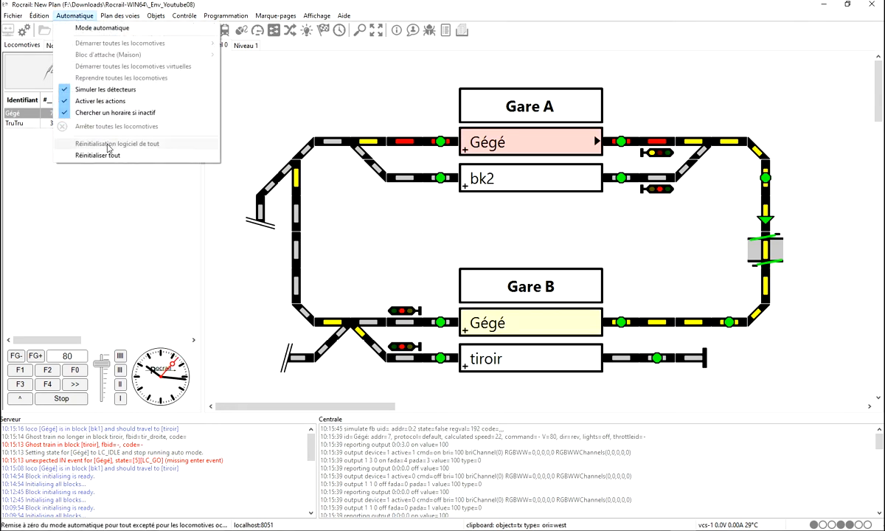
{"action": "left_click", "coordinate": [73, 148]}
{"action": "left_click", "coordinate": [487, 271]}
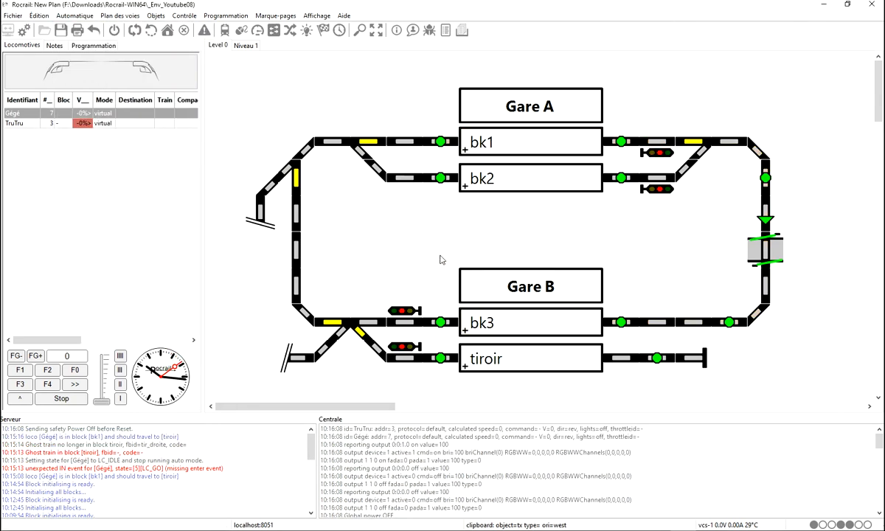
Place Gégé in block tiroir with its block entry direction reversed, and enable automatic mode
{"action": "left_click_drag", "start_coordinate": [32, 116], "coordinate": [472, 340]}
{"action": "right_click", "coordinate": [528, 368]}
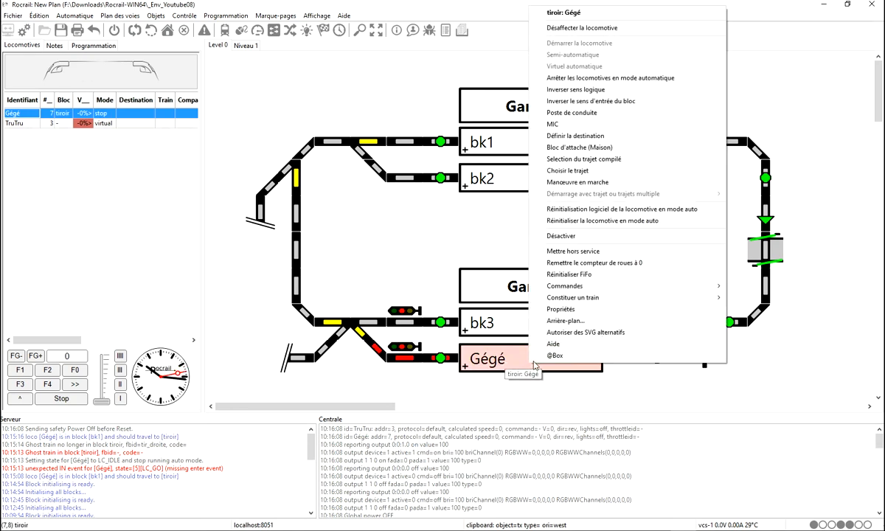
{"action": "left_click", "coordinate": [586, 101]}
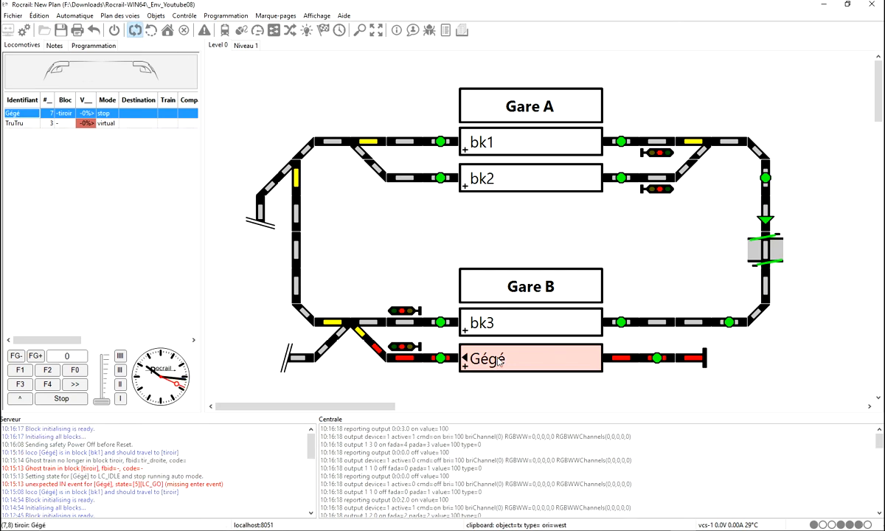
Start Gégé from tiroir with the "Tiroir puis 1 tour" timetable and simulate the block sensors through to its final Gare A arrival
{"action": "right_click", "coordinate": [467, 350]}
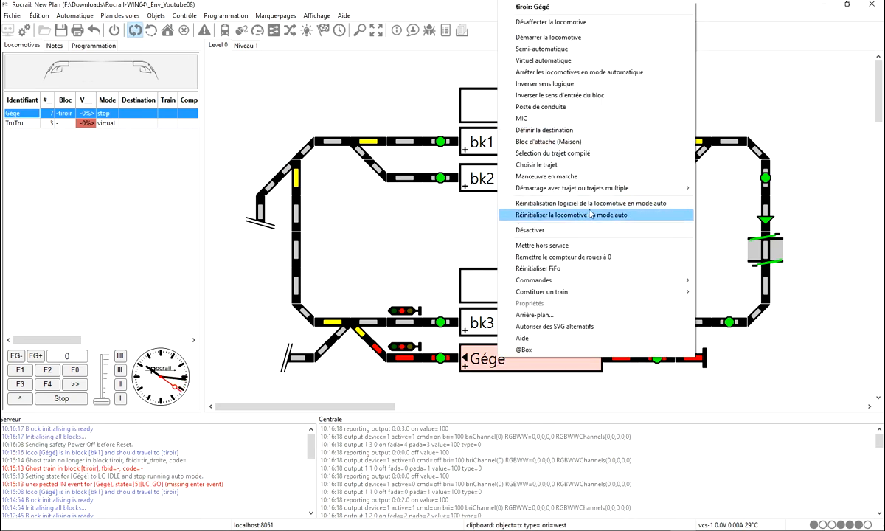
{"action": "mouse_move", "coordinate": [569, 189]}
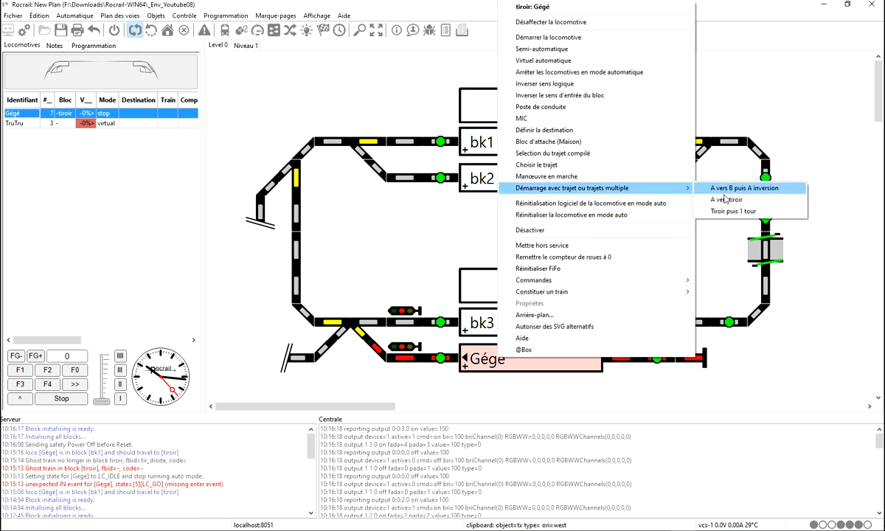
{"action": "left_click", "coordinate": [695, 205]}
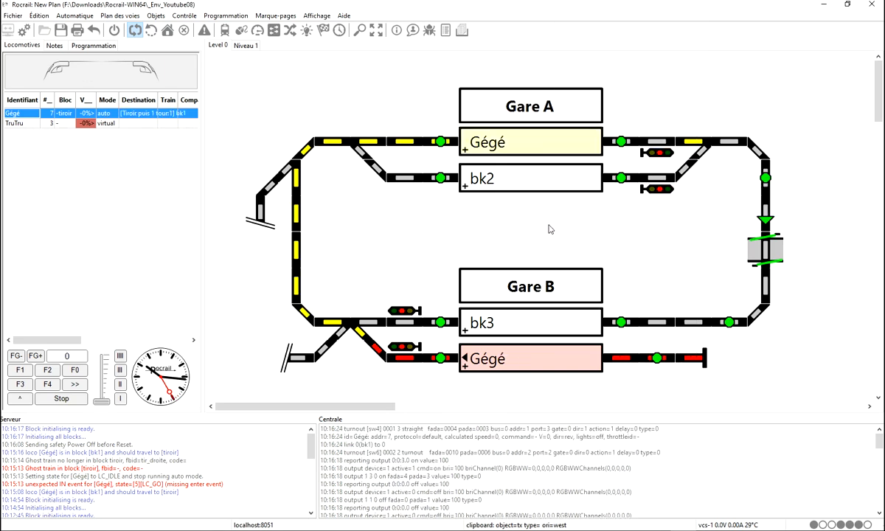
{"action": "left_click", "coordinate": [439, 141]}
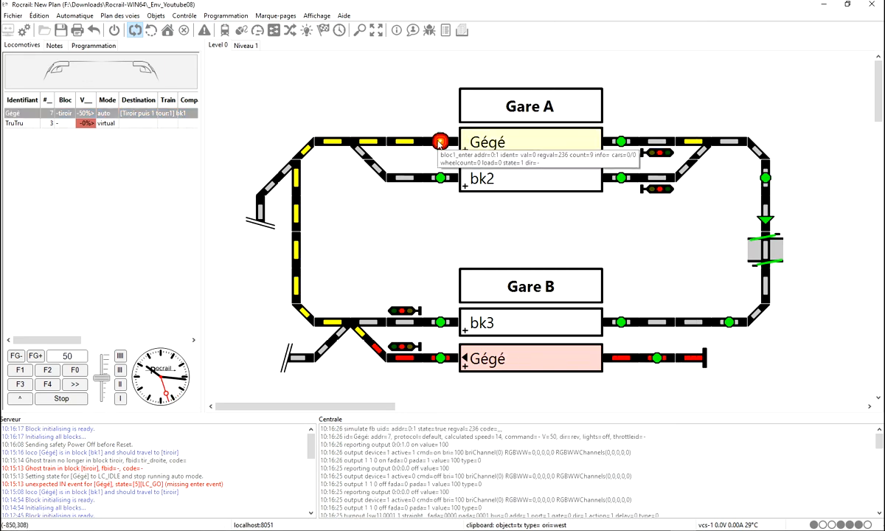
{"action": "left_click", "coordinate": [621, 142]}
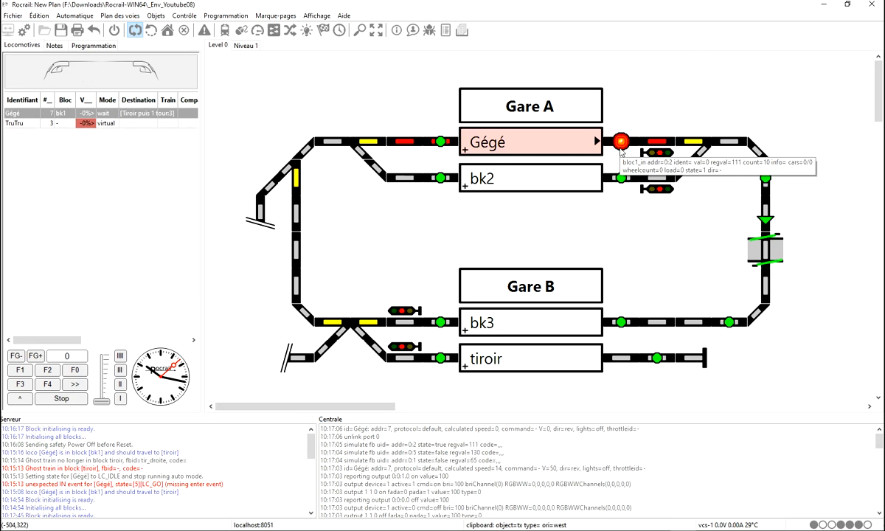
Set the working time of the "A vers tiroir" timetable to Relatif and apply the change
{"action": "left_click", "coordinate": [156, 15]}
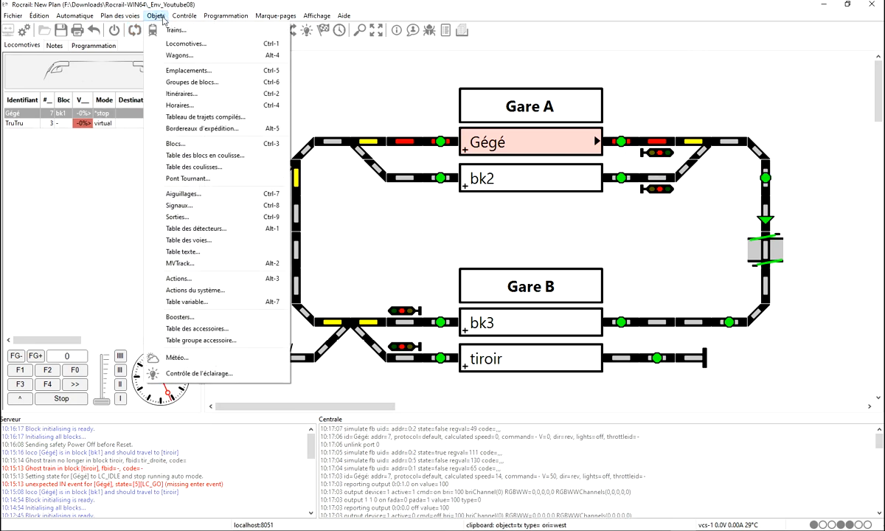
{"action": "left_click", "coordinate": [203, 105]}
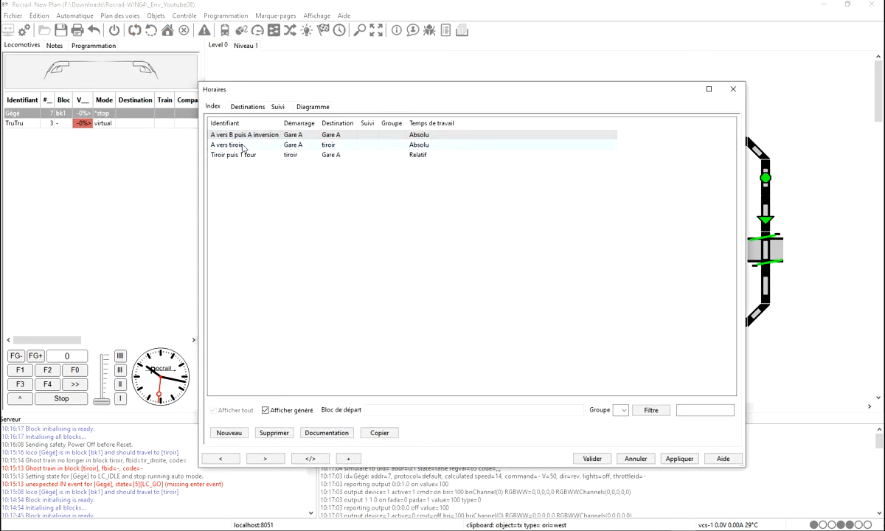
{"action": "left_click", "coordinate": [243, 147]}
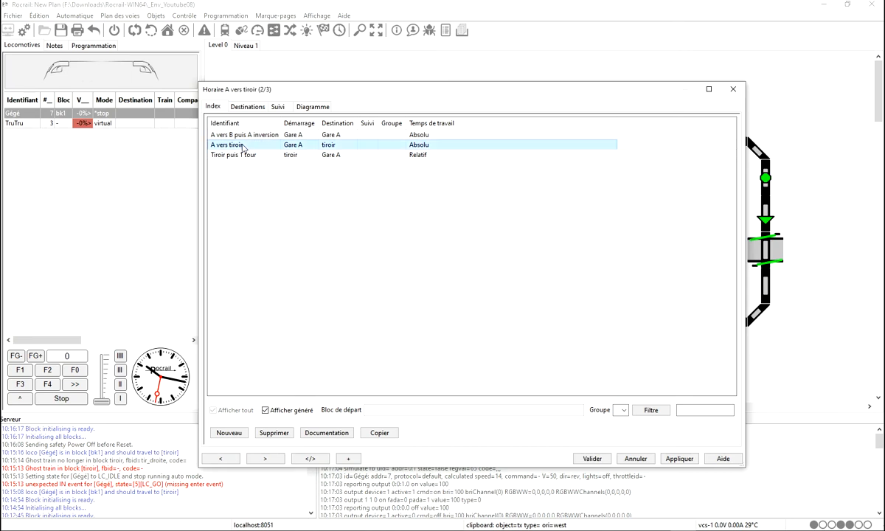
{"action": "left_click", "coordinate": [247, 107]}
{"action": "left_click", "coordinate": [275, 278]}
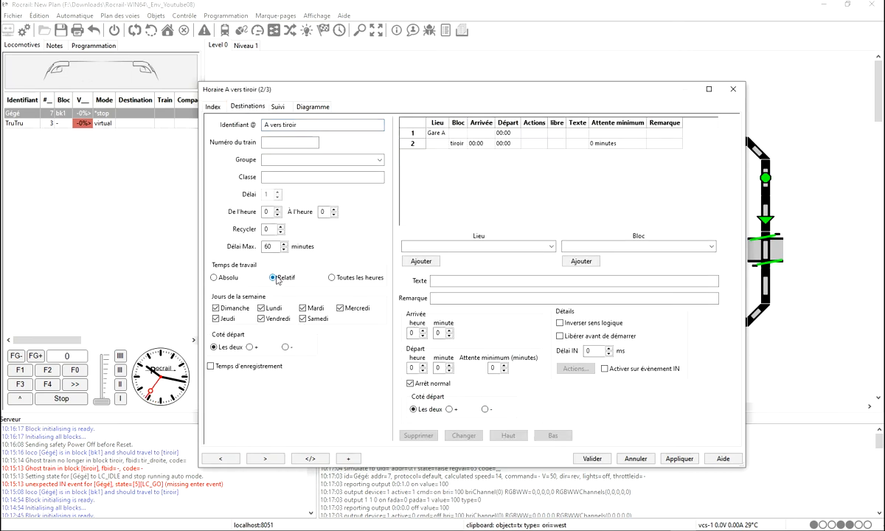
{"action": "left_click", "coordinate": [680, 459]}
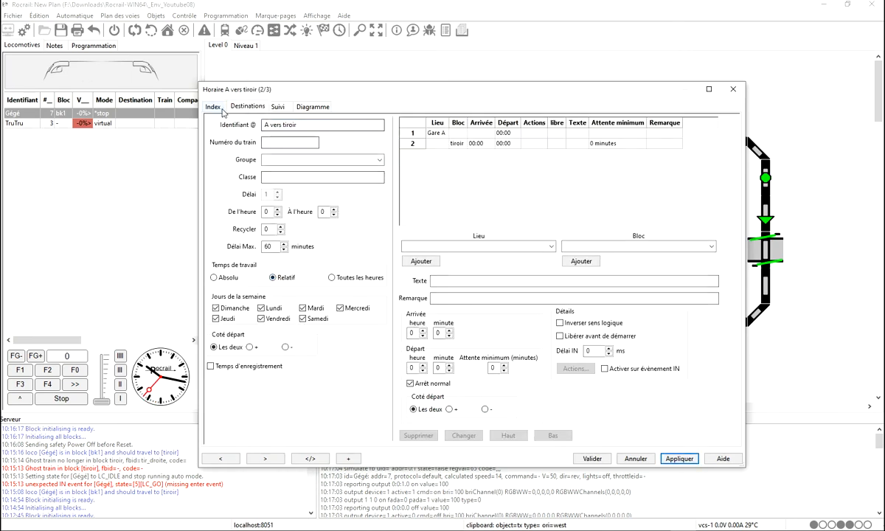
Set the working time of the "A vers B puis A inversion" timetable to Relatif and apply the change
{"action": "left_click", "coordinate": [240, 134]}
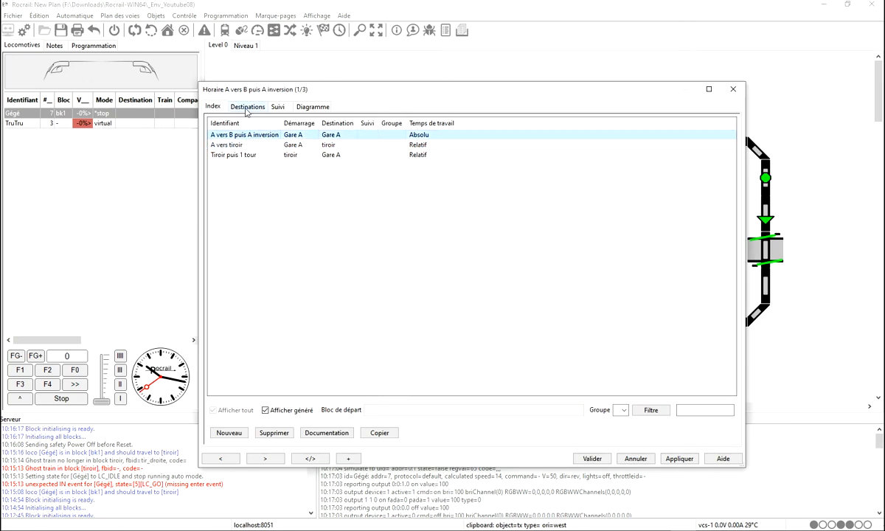
{"action": "left_click", "coordinate": [248, 107]}
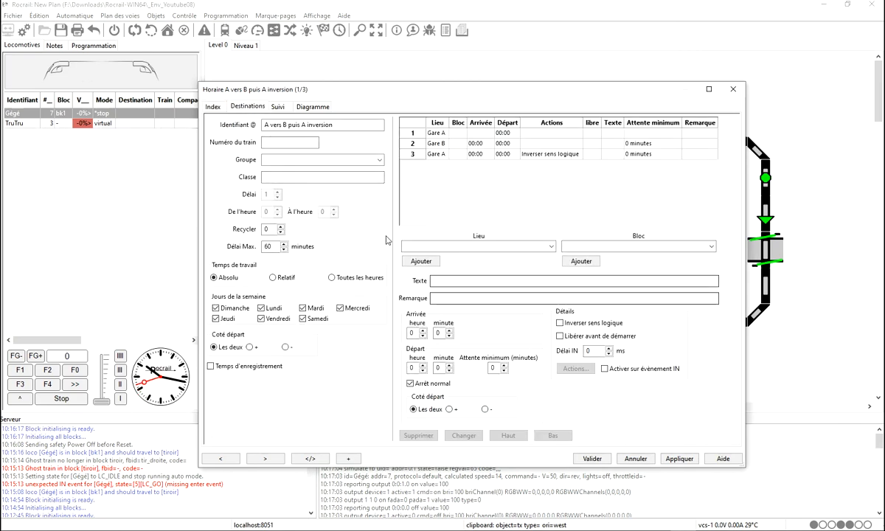
{"action": "left_click", "coordinate": [274, 280]}
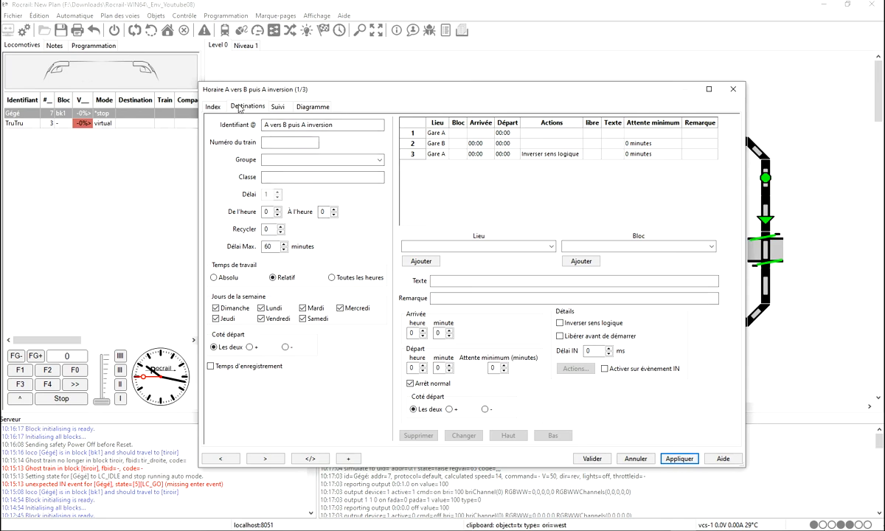
Set "A vers tiroir" as the follow-up timetable of "A vers B puis A inversion" and apply the change
{"action": "left_click", "coordinate": [292, 105]}
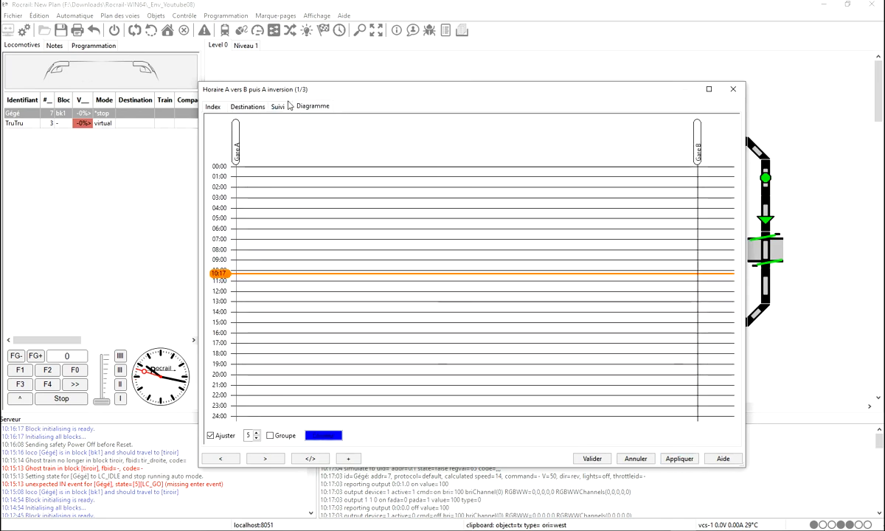
{"action": "left_click", "coordinate": [256, 108]}
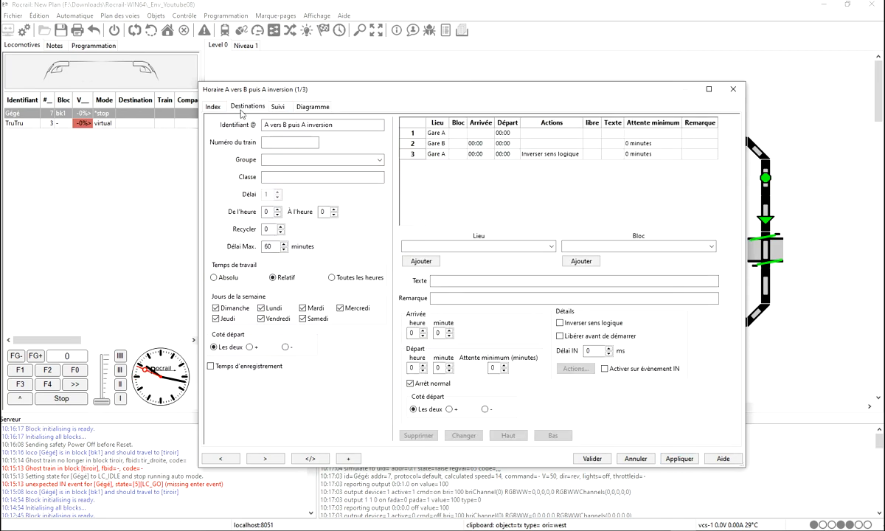
{"action": "left_click", "coordinate": [276, 107]}
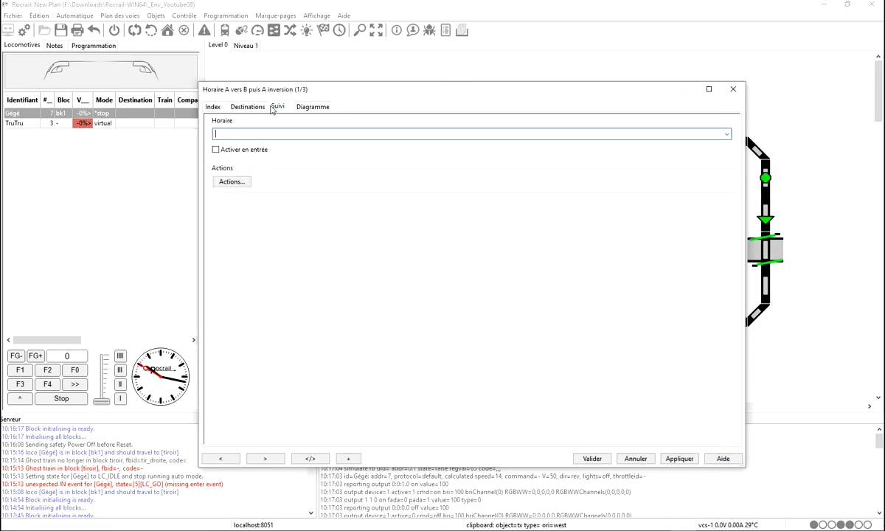
{"action": "left_click", "coordinate": [210, 106]}
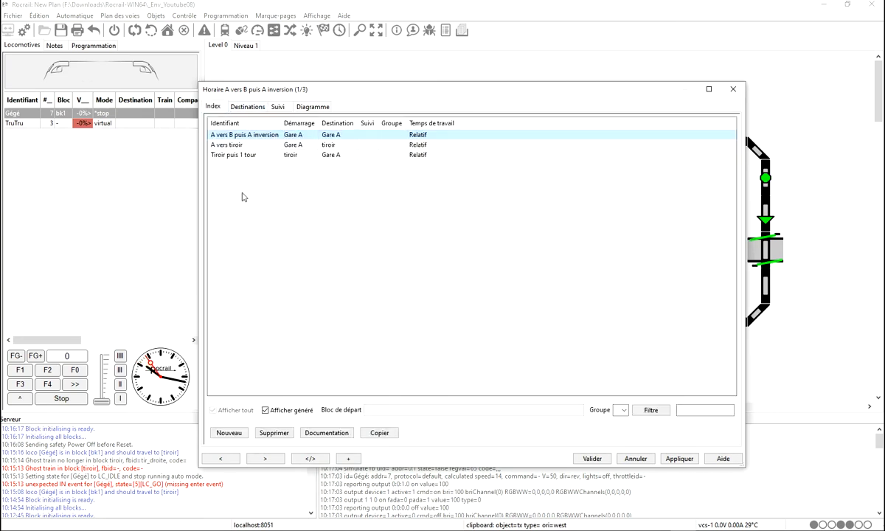
{"action": "left_click", "coordinate": [277, 107]}
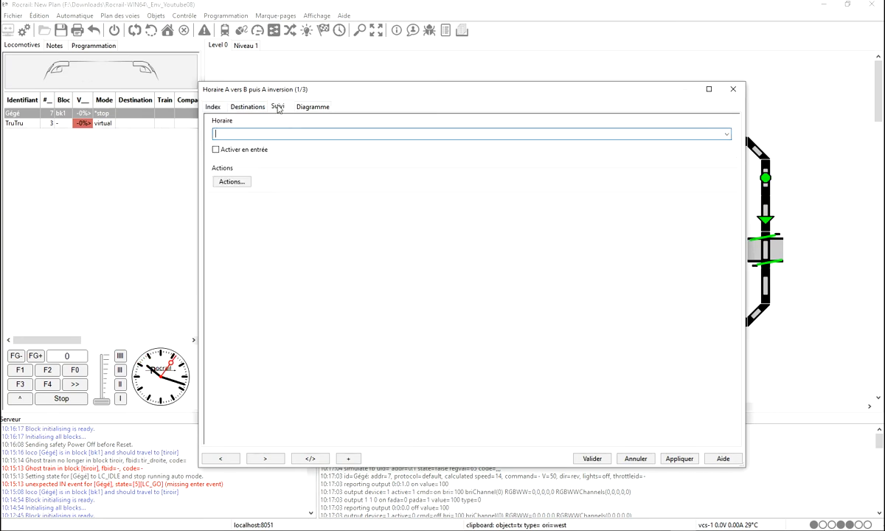
{"action": "left_click", "coordinate": [726, 135]}
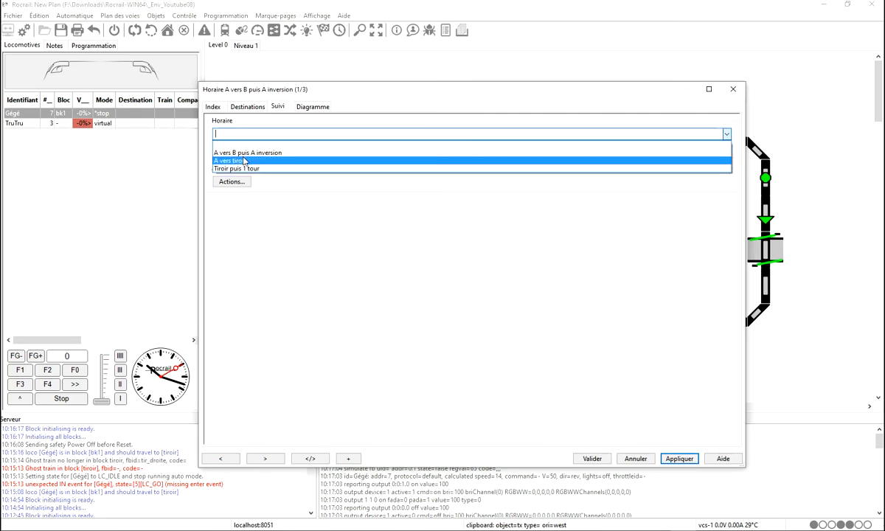
{"action": "left_click", "coordinate": [244, 161]}
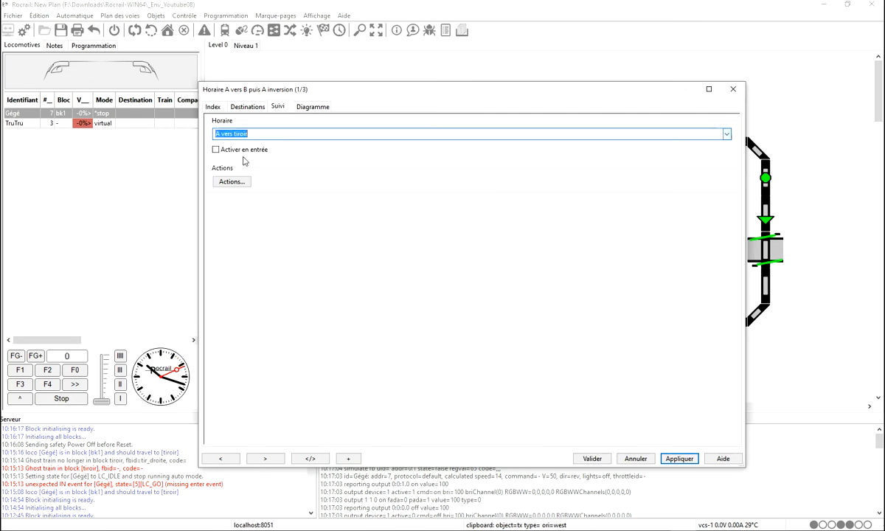
{"action": "left_click", "coordinate": [680, 446]}
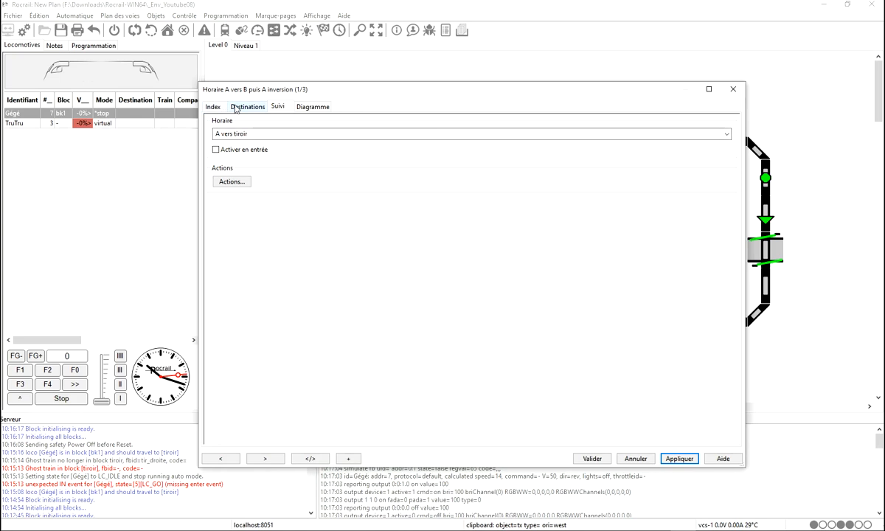
{"action": "left_click", "coordinate": [236, 108]}
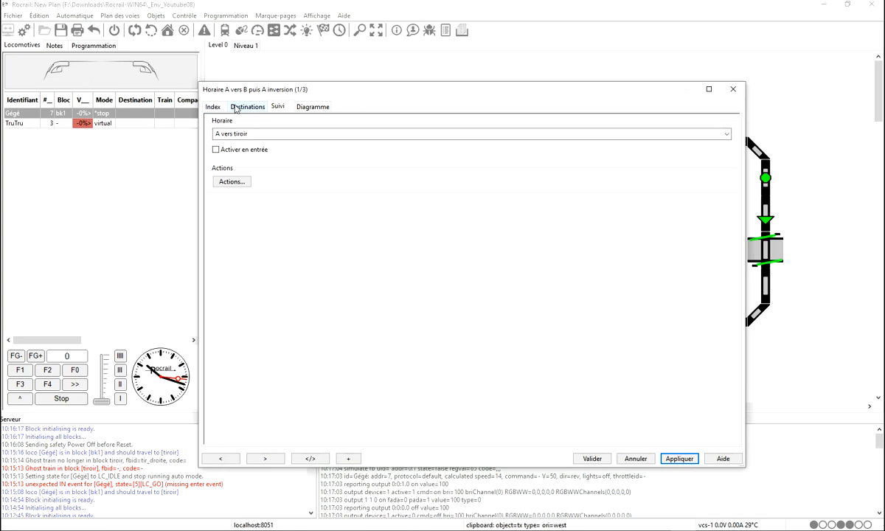
Set "Tiroir puis 1 tour" as the follow-up timetable of "A vers tiroir", apply the change and validate the timetables
{"action": "left_click", "coordinate": [209, 105]}
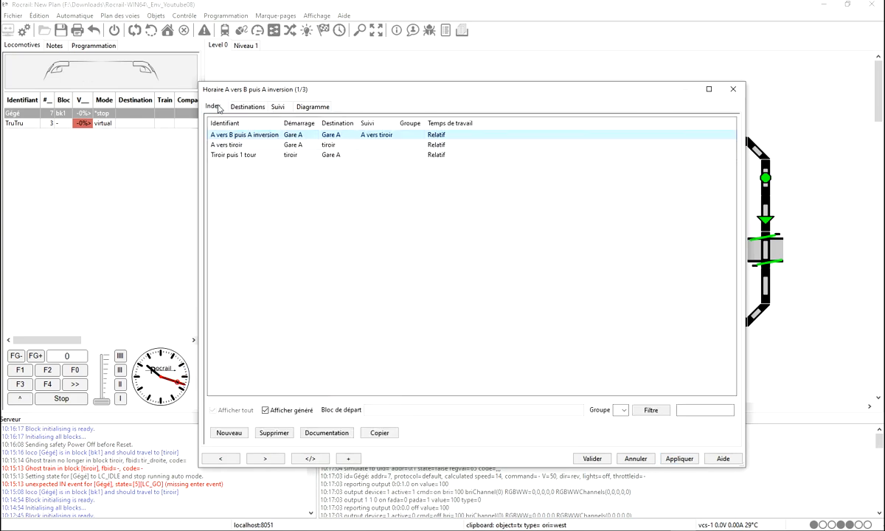
{"action": "left_click", "coordinate": [232, 146]}
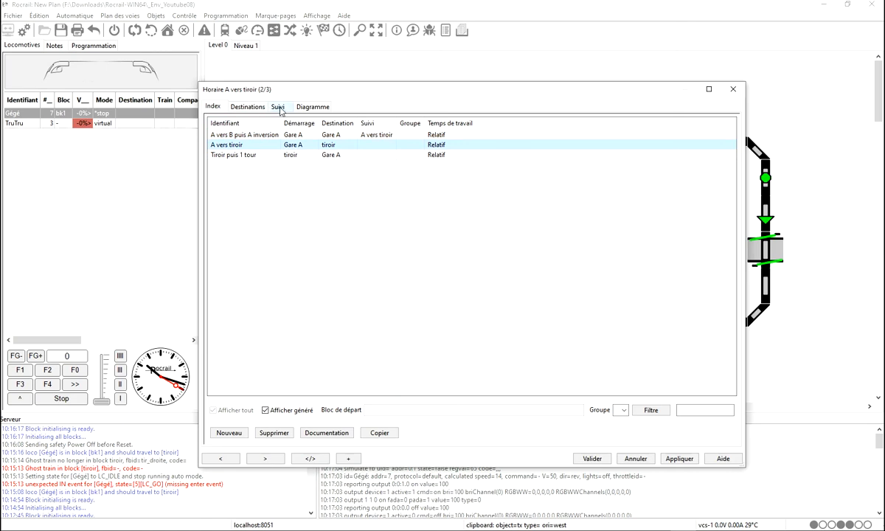
{"action": "left_click", "coordinate": [278, 107]}
{"action": "left_click", "coordinate": [725, 135]}
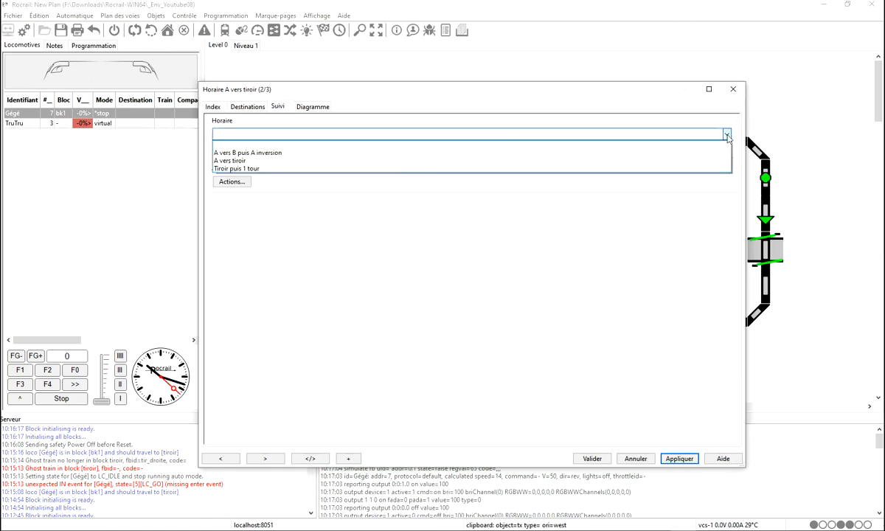
{"action": "left_click", "coordinate": [374, 170]}
{"action": "left_click", "coordinate": [679, 458]}
{"action": "left_click", "coordinate": [218, 108]}
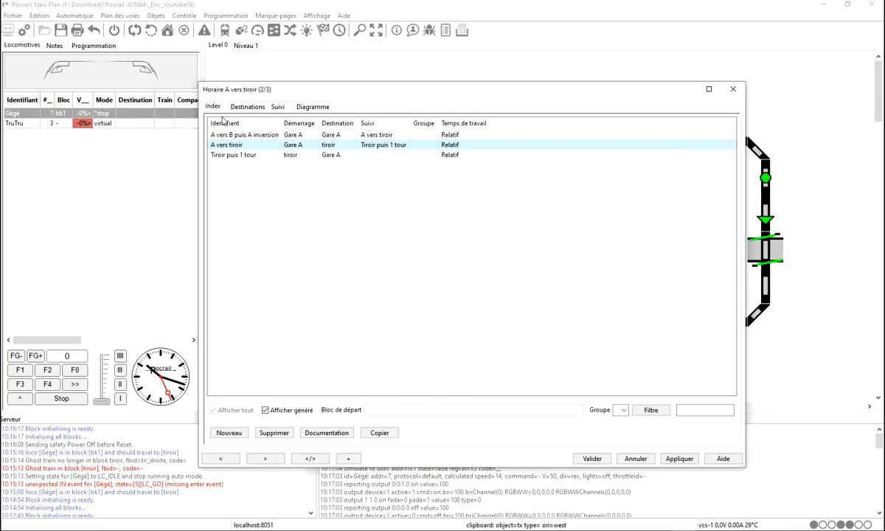
{"action": "left_click", "coordinate": [591, 458]}
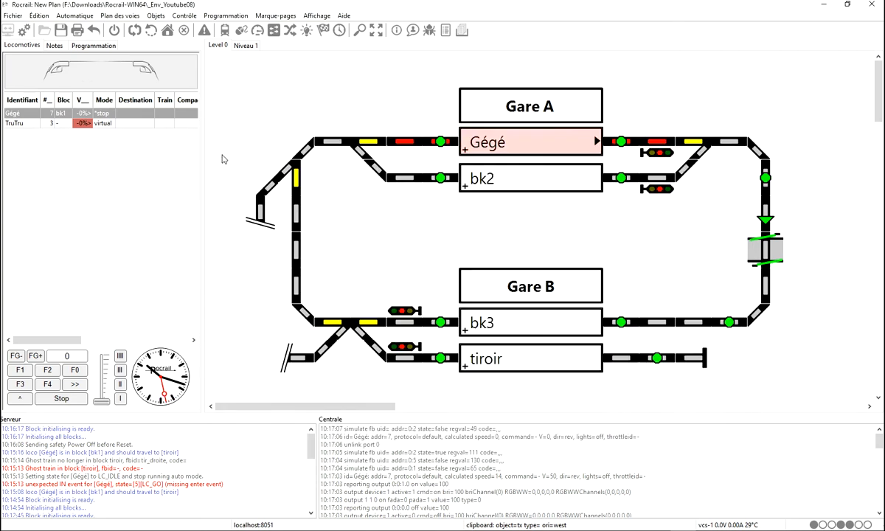
Enable automatic mode and start Gégé from bk1 with the "A vers B puis A inversion" timetable
{"action": "left_click", "coordinate": [134, 29]}
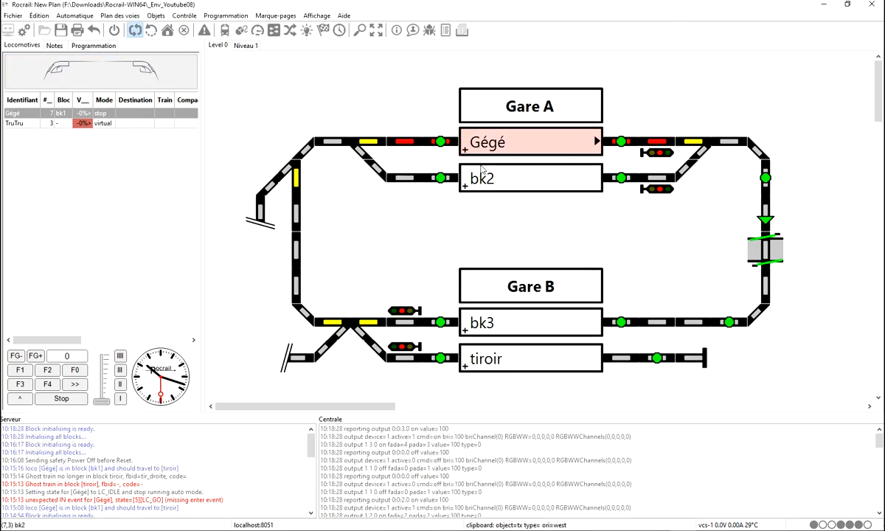
{"action": "right_click", "coordinate": [519, 147]}
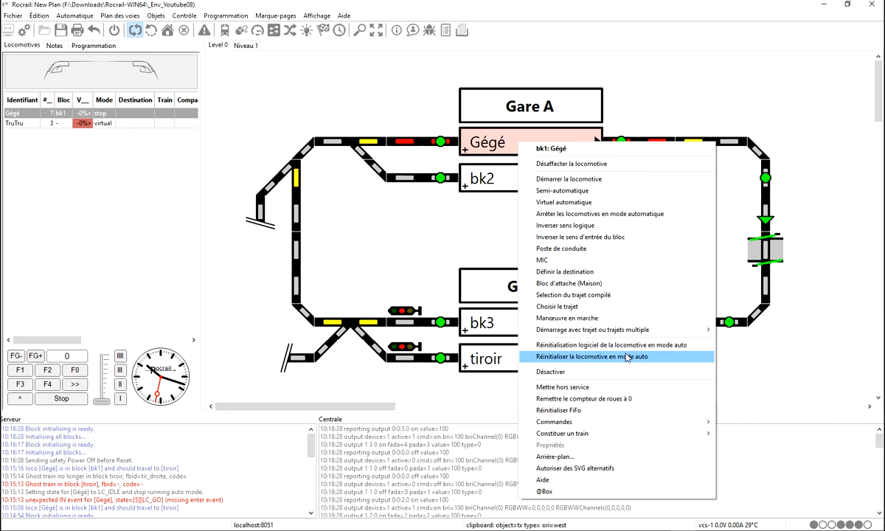
{"action": "mouse_move", "coordinate": [678, 329]}
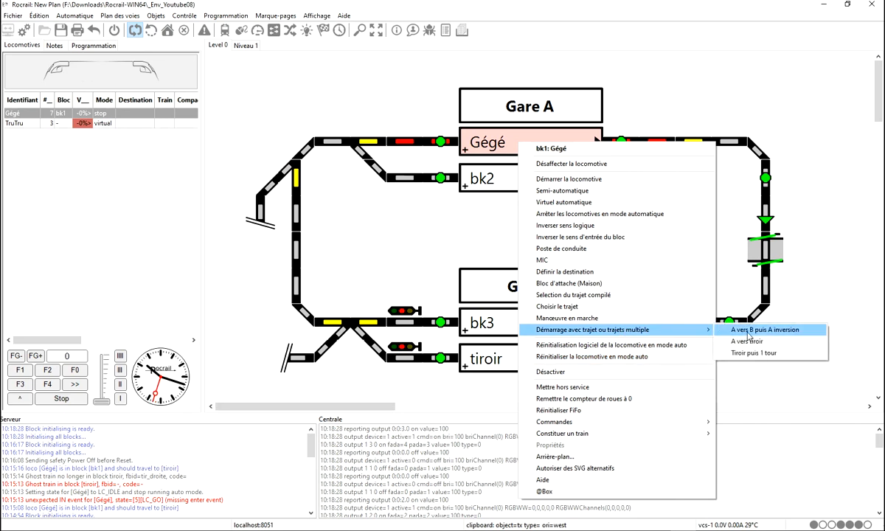
{"action": "left_click", "coordinate": [748, 335]}
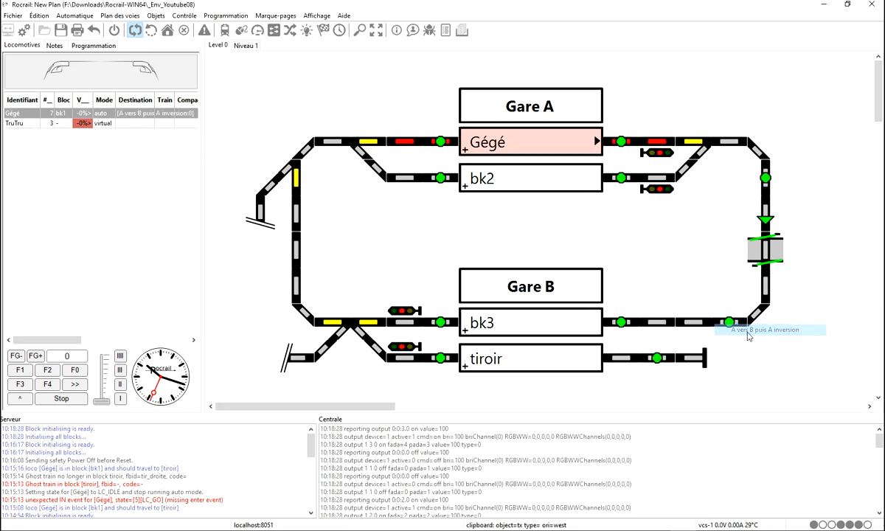
Simulate the bk3 and bk1 sensors to run Gégé through Gare B and back into Gare A
{"action": "left_click", "coordinate": [620, 323]}
{"action": "left_click", "coordinate": [441, 323]}
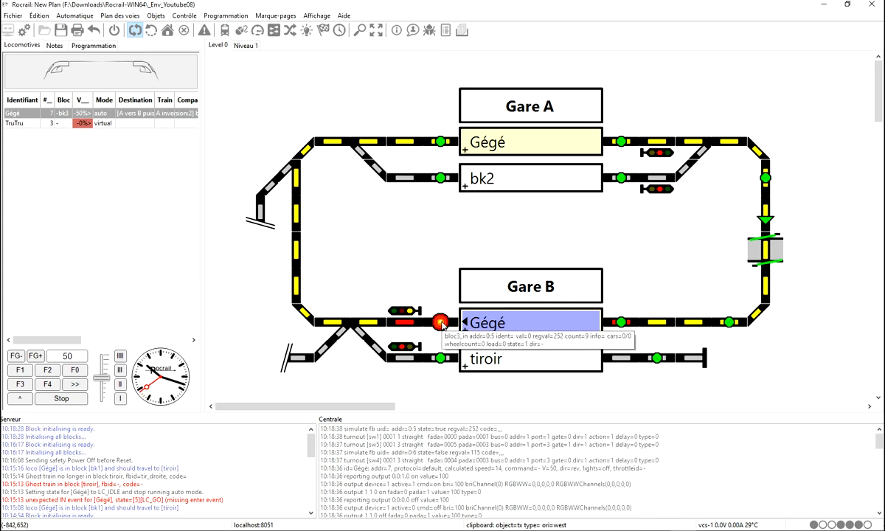
{"action": "left_click", "coordinate": [441, 323]}
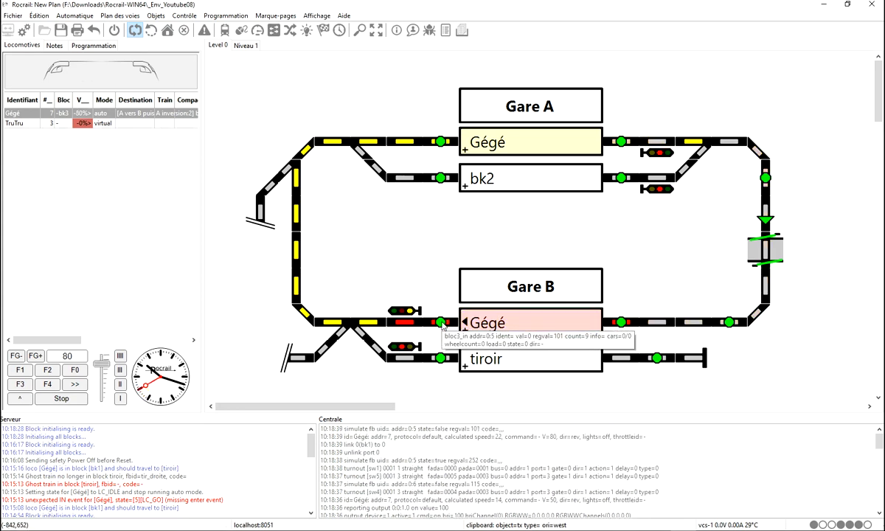
{"action": "left_click", "coordinate": [441, 142]}
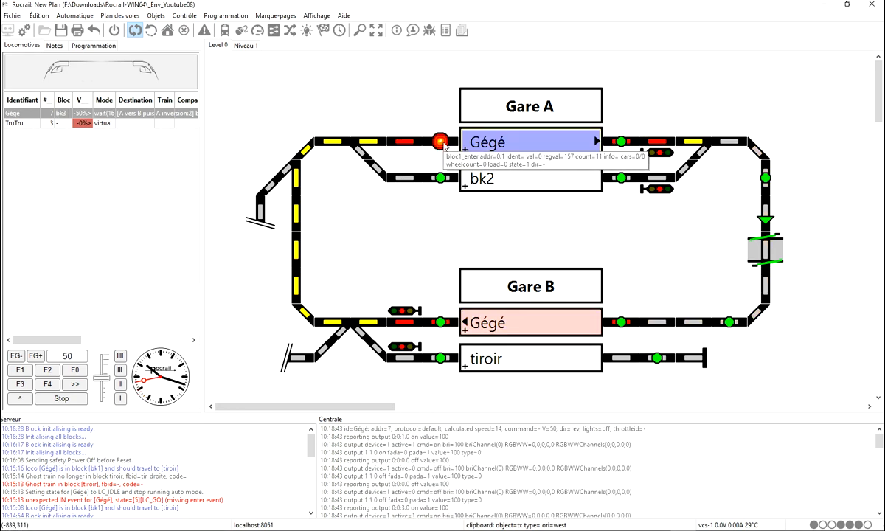
{"action": "left_click", "coordinate": [441, 143]}
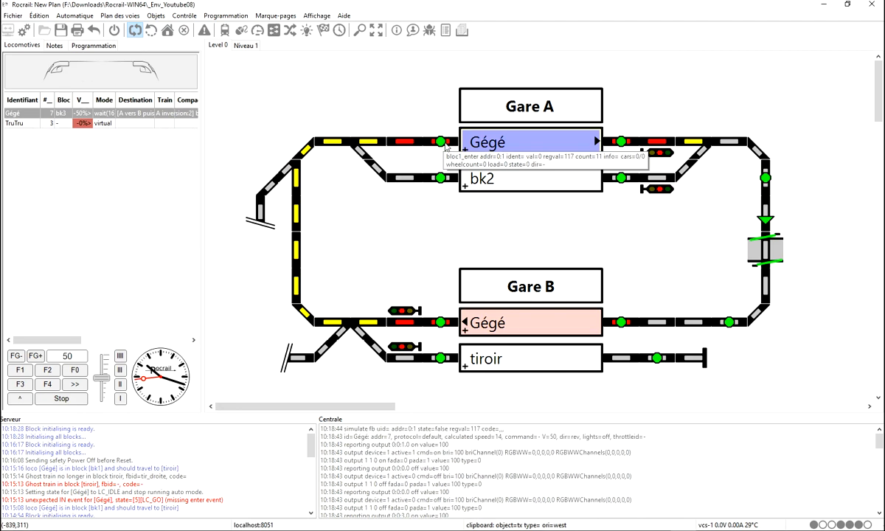
{"action": "left_click", "coordinate": [620, 141]}
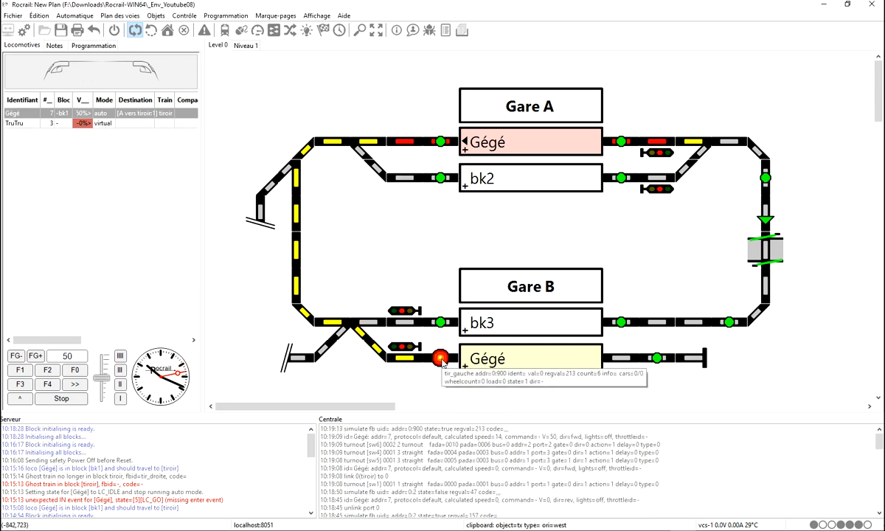
Simulate Gégé's arrival in tiroir with its end sensor, and its return to Gare A with both bk1 sensors
{"action": "left_click", "coordinate": [656, 358]}
{"action": "left_click", "coordinate": [656, 358]}
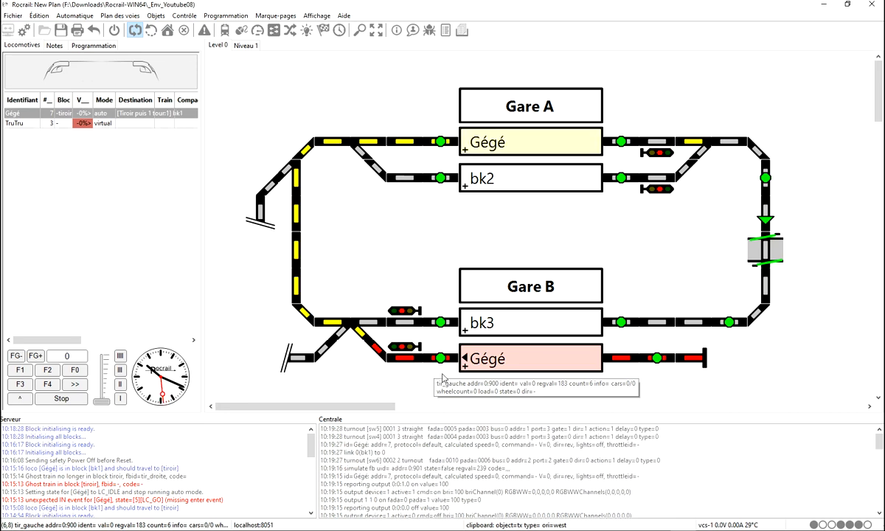
{"action": "left_click", "coordinate": [440, 143]}
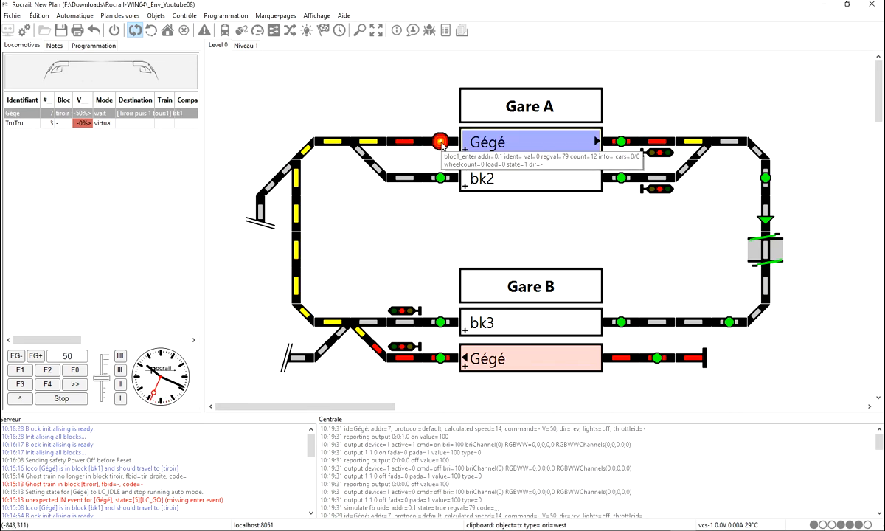
{"action": "left_click", "coordinate": [440, 142]}
{"action": "left_click", "coordinate": [621, 143]}
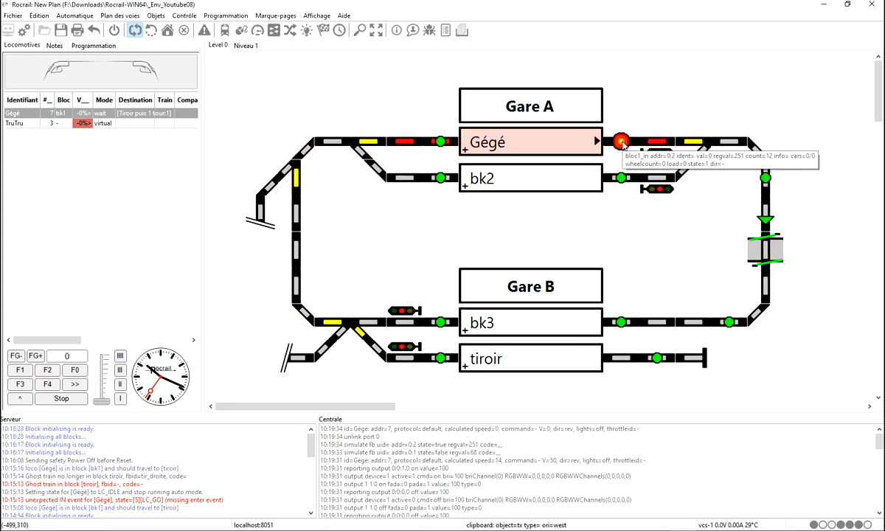
{"action": "left_click", "coordinate": [622, 143]}
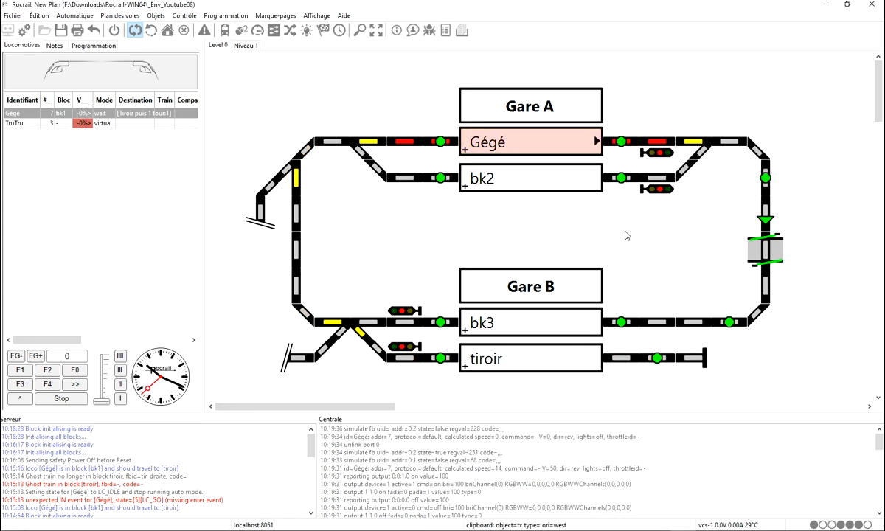
Simulate the bk3 and bk1 sensors for Gégé's full lap to its final Gare A arrival
{"action": "left_click", "coordinate": [622, 322]}
{"action": "left_click", "coordinate": [622, 322]}
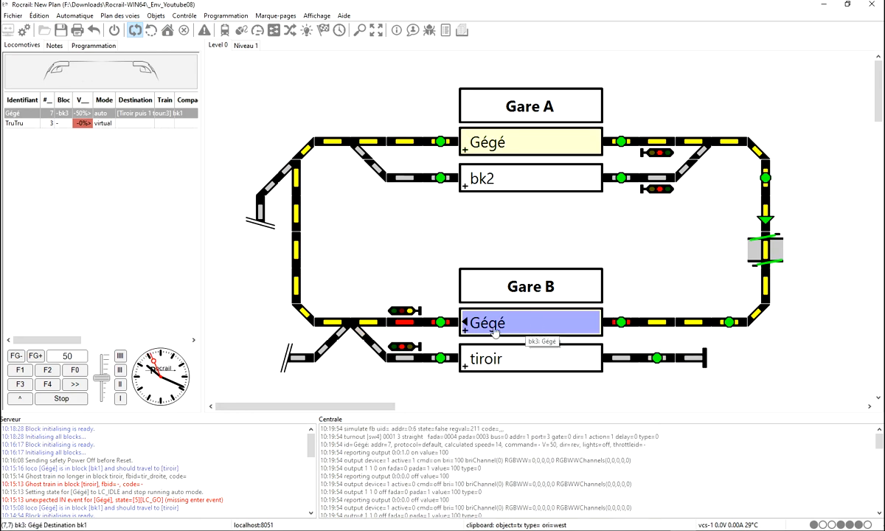
{"action": "left_click", "coordinate": [446, 323]}
{"action": "left_click", "coordinate": [446, 322]}
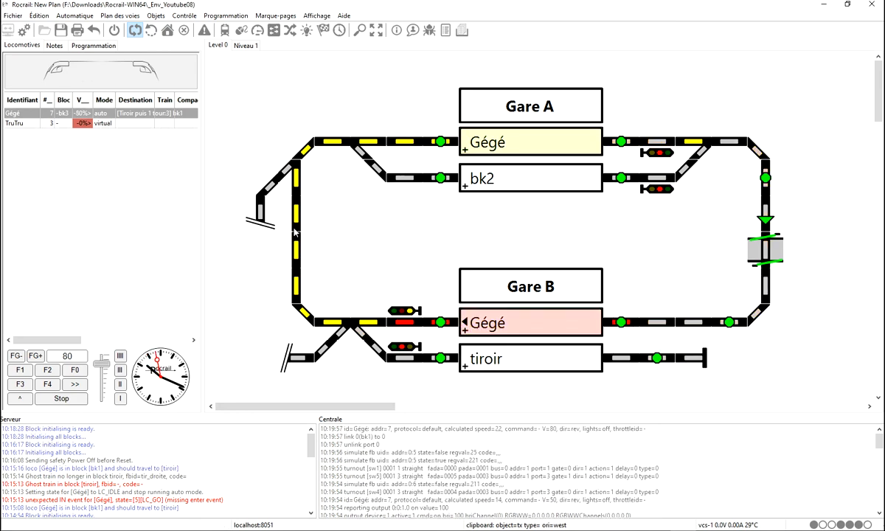
{"action": "left_click", "coordinate": [442, 143]}
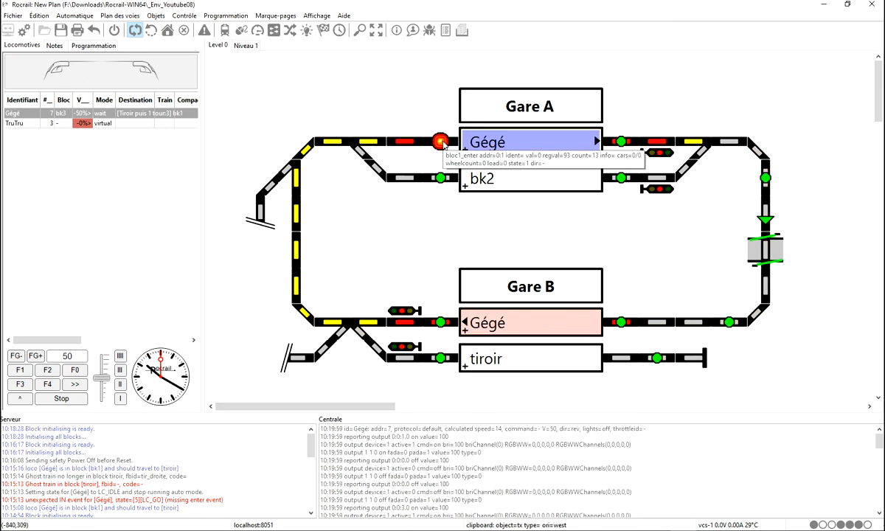
{"action": "left_click", "coordinate": [442, 143]}
{"action": "left_click", "coordinate": [621, 141]}
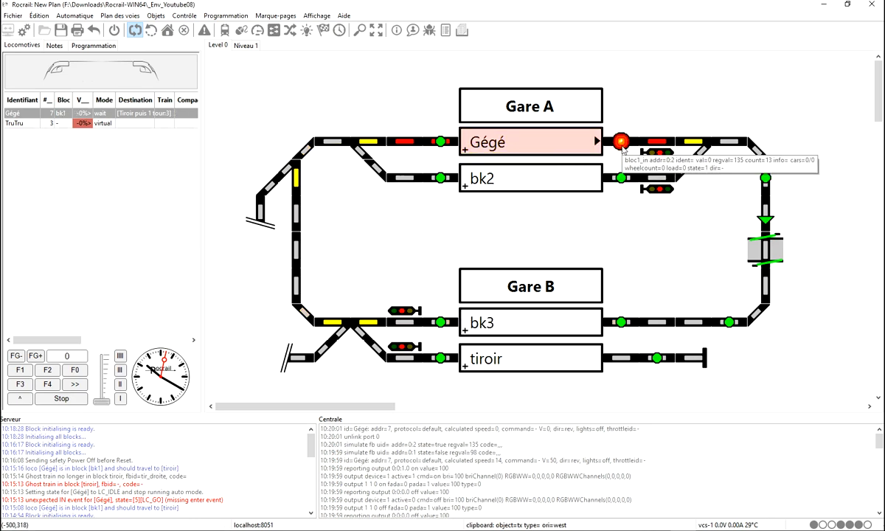
{"action": "left_click", "coordinate": [622, 141]}
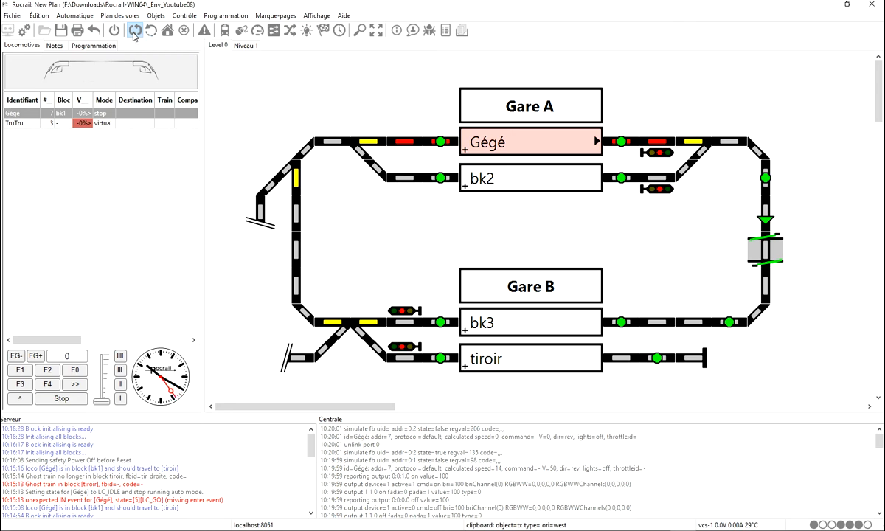
Create a new compiled route, name it "Compilé_1" and apply the change
{"action": "left_click", "coordinate": [154, 16]}
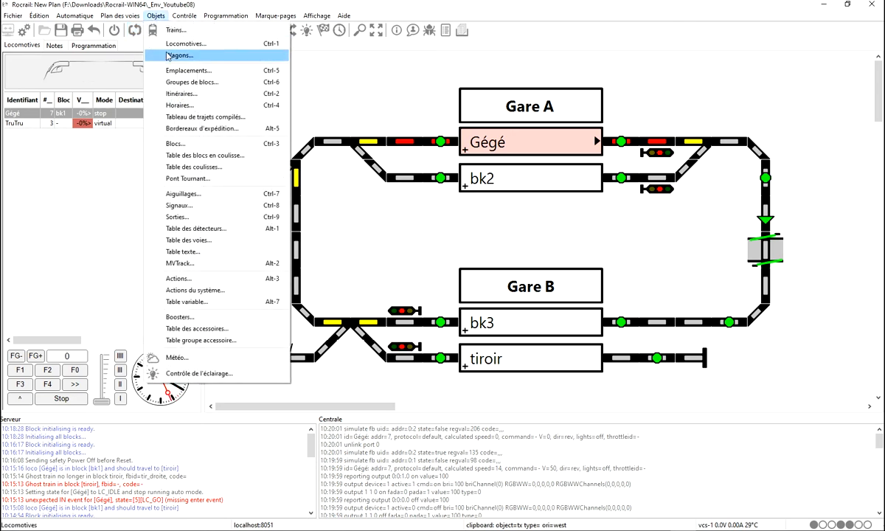
{"action": "left_click", "coordinate": [189, 117]}
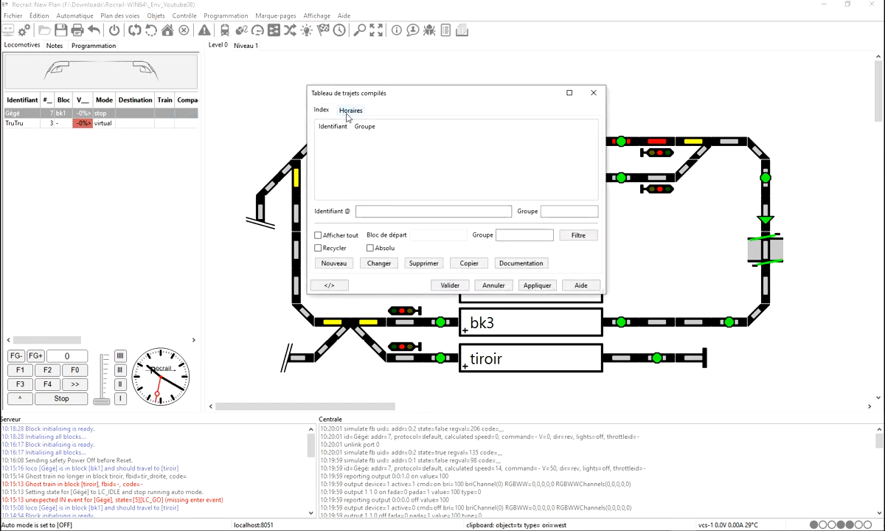
{"action": "left_click", "coordinate": [337, 261]}
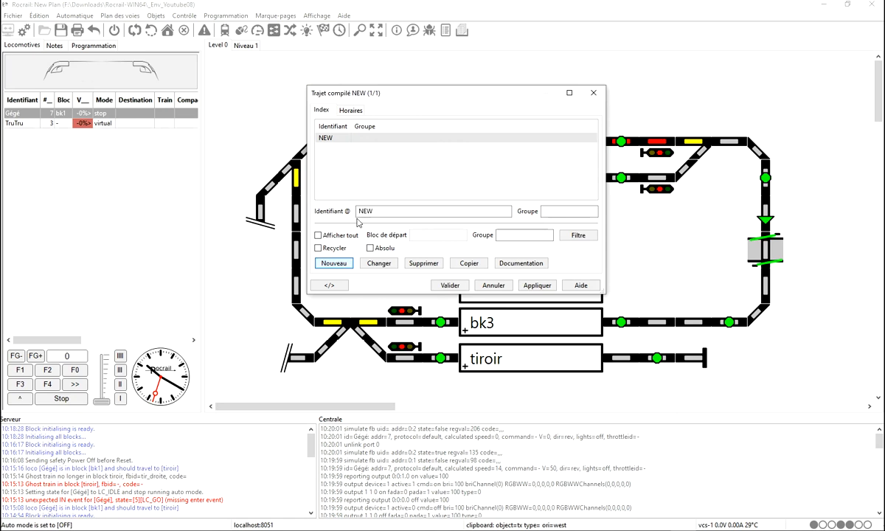
{"action": "double_click", "coordinate": [399, 210]}
{"action": "type", "text": "Compile"}
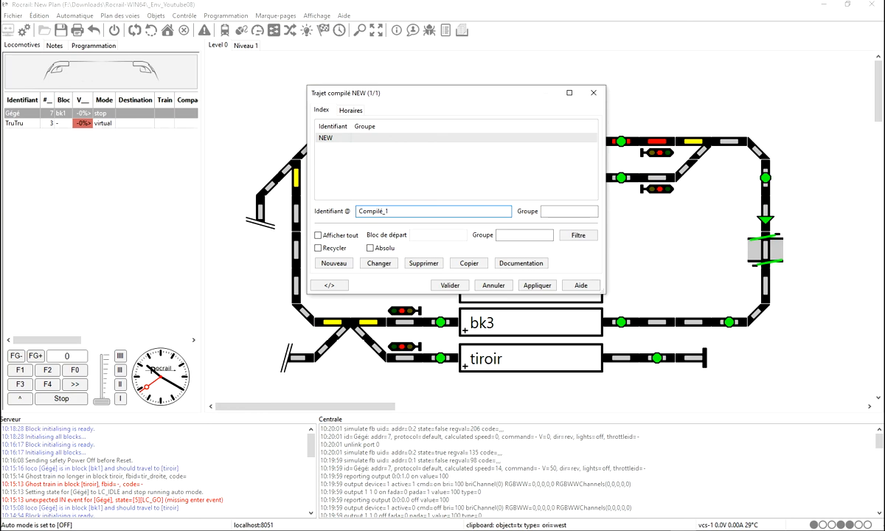
{"action": "left_click", "coordinate": [356, 109]}
{"action": "left_click", "coordinate": [322, 113]}
{"action": "left_click", "coordinate": [529, 287]}
Add the "A vers B puis A inversion" and "A vers tiroir" timetables to Compilé_1, and widen the identifier column
{"action": "left_click", "coordinate": [349, 113]}
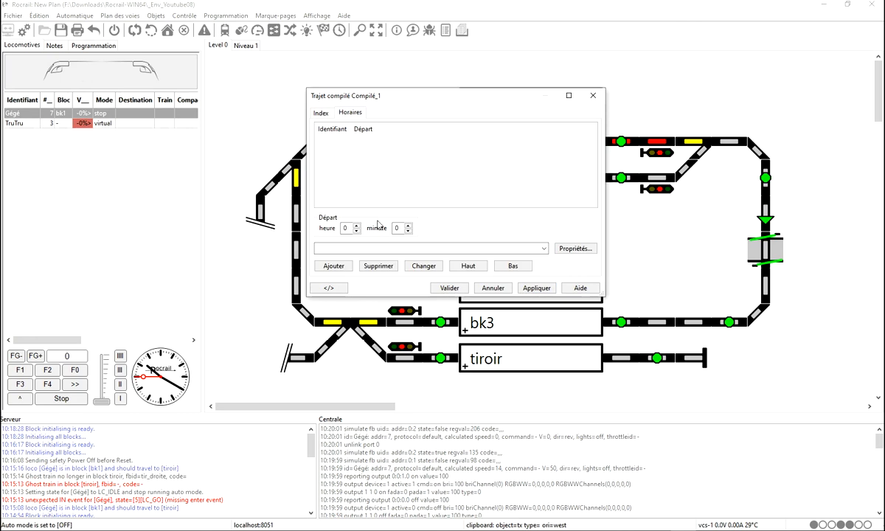
{"action": "left_click", "coordinate": [547, 249]}
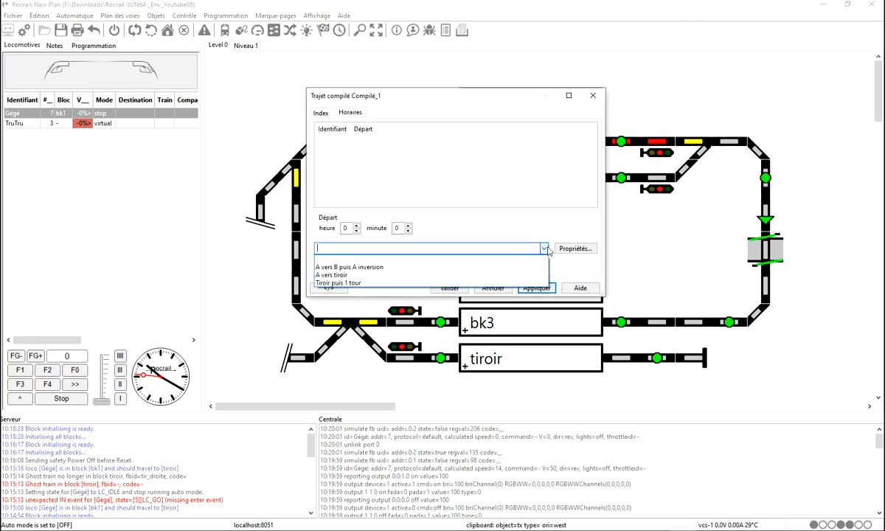
{"action": "left_click", "coordinate": [466, 266]}
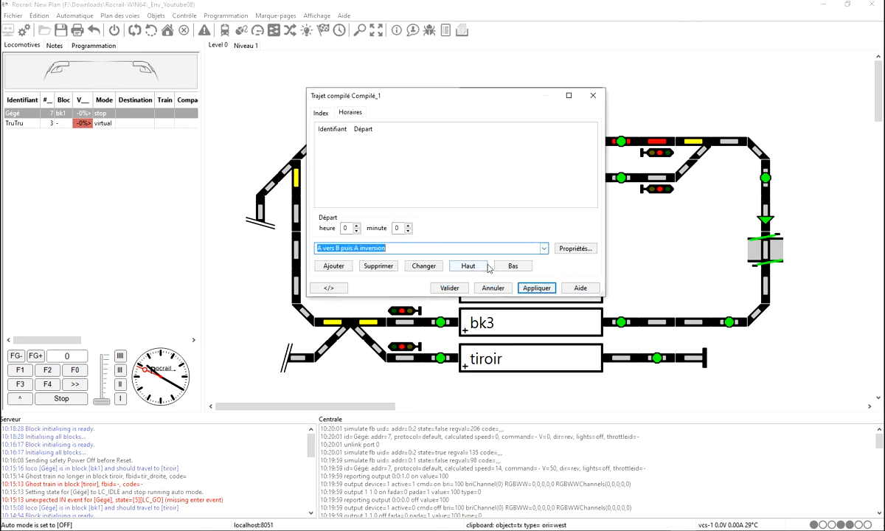
{"action": "left_click", "coordinate": [334, 266]}
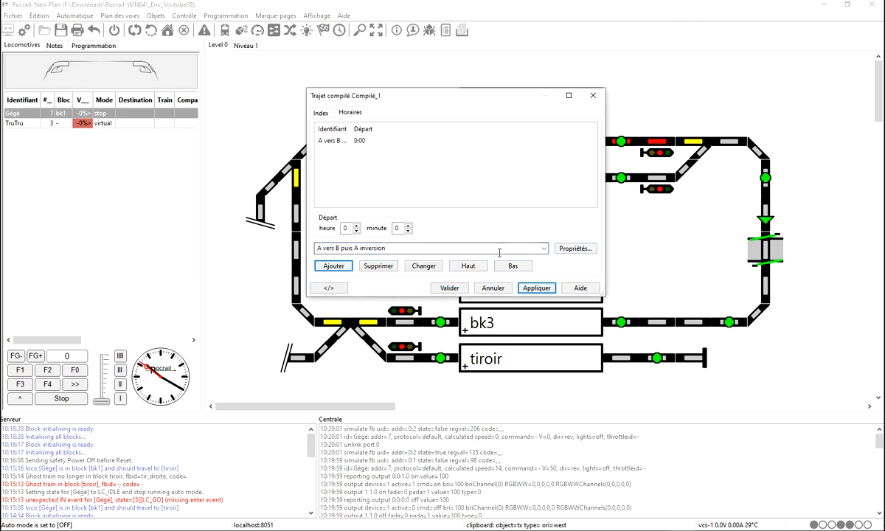
{"action": "left_click", "coordinate": [358, 249]}
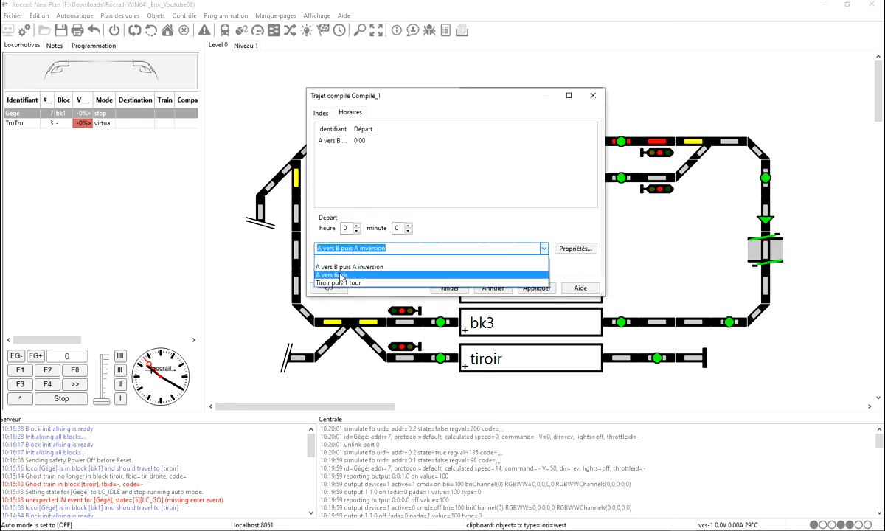
{"action": "left_click", "coordinate": [335, 275]}
{"action": "left_click", "coordinate": [334, 265]}
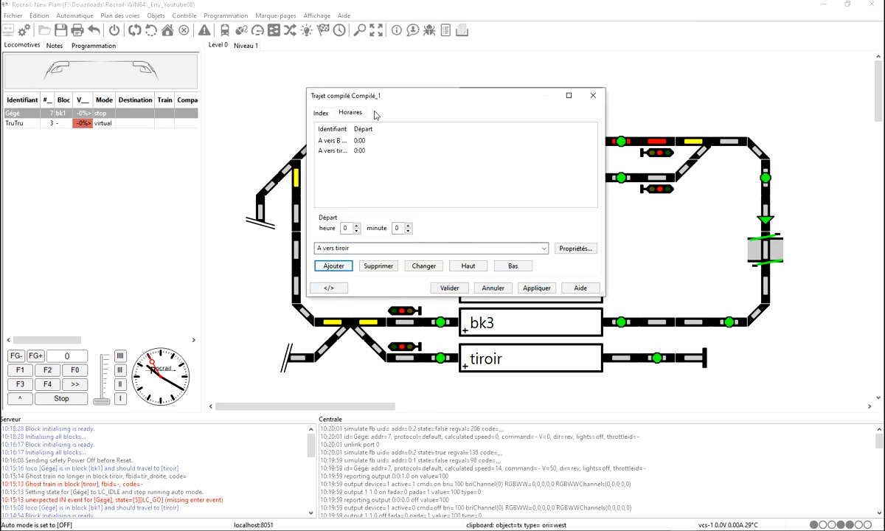
{"action": "left_click_drag", "start_coordinate": [353, 130], "coordinate": [417, 135]}
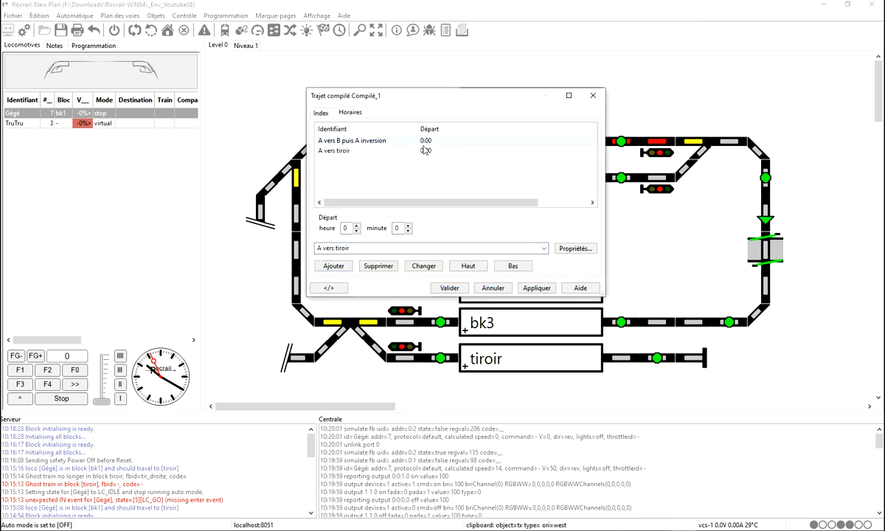
Review the timetable choices for Compilé_1, then save the compiled route with its two timetables and close the table
{"action": "left_click", "coordinate": [383, 248]}
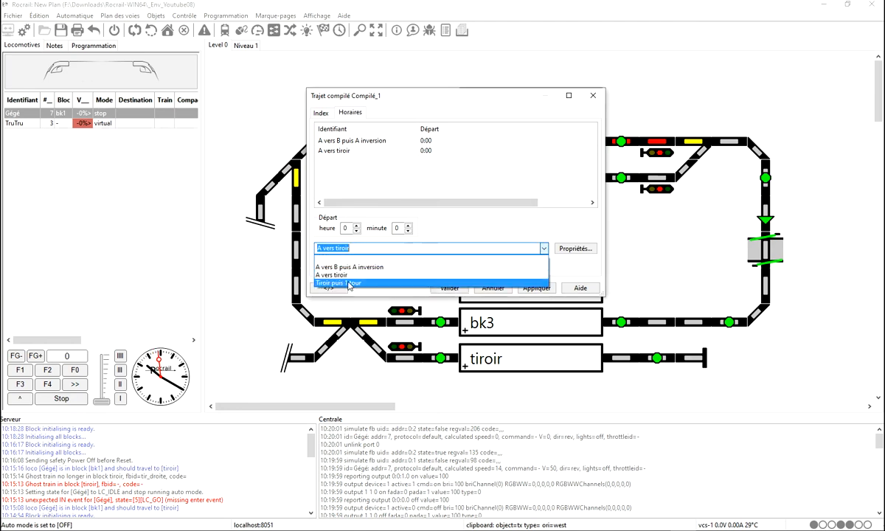
{"action": "left_click", "coordinate": [474, 169]}
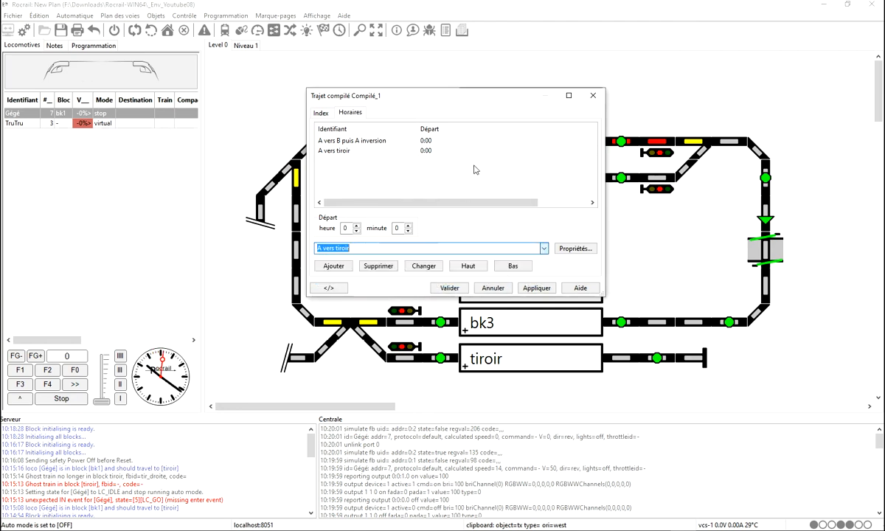
{"action": "left_click", "coordinate": [351, 152]}
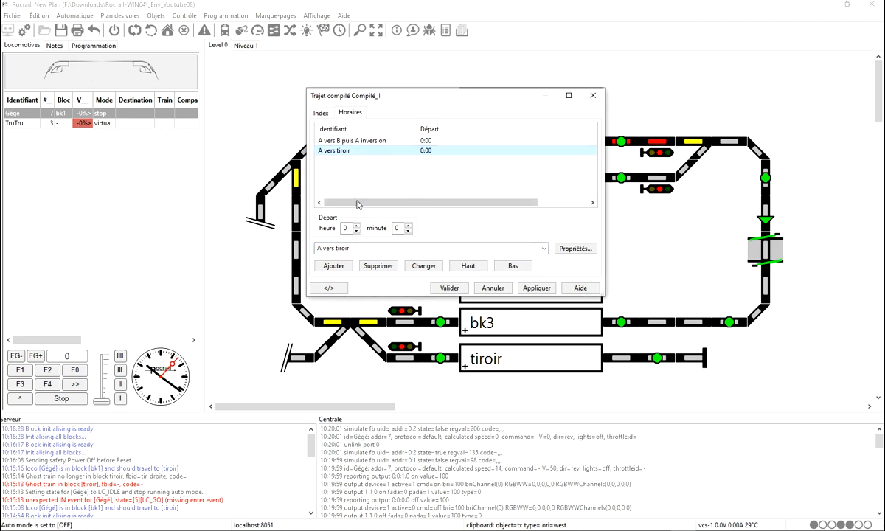
{"action": "left_click", "coordinate": [320, 113]}
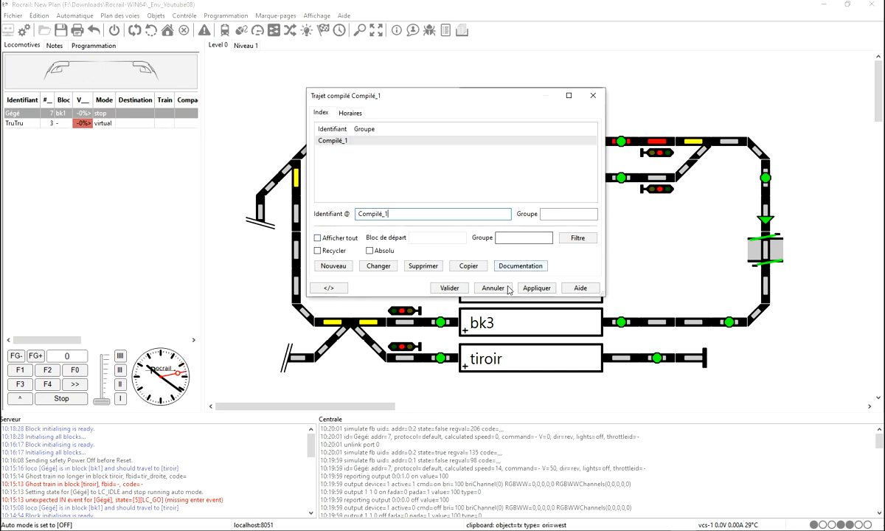
{"action": "left_click", "coordinate": [534, 288]}
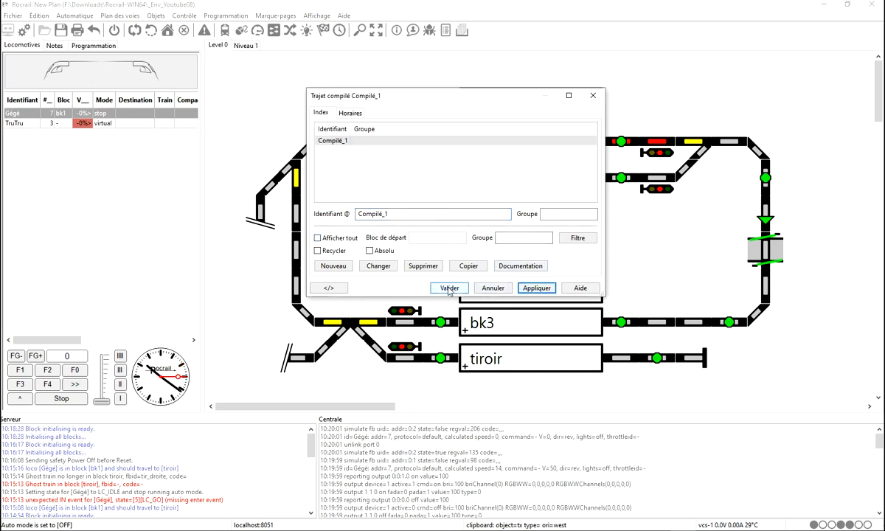
{"action": "left_click", "coordinate": [449, 288]}
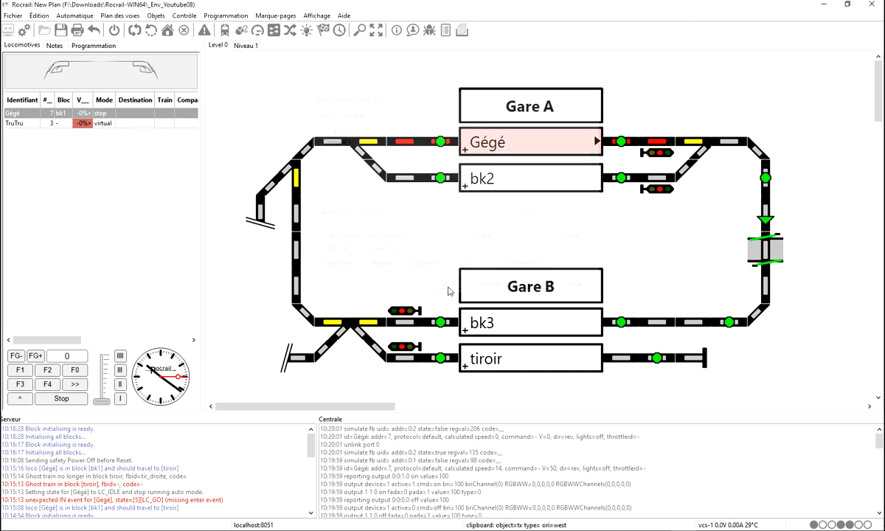
Enable automatic mode and start Gégé from bk1 with the "Compilé_1" compiled route
{"action": "right_click", "coordinate": [526, 147]}
{"action": "left_click", "coordinate": [134, 30]}
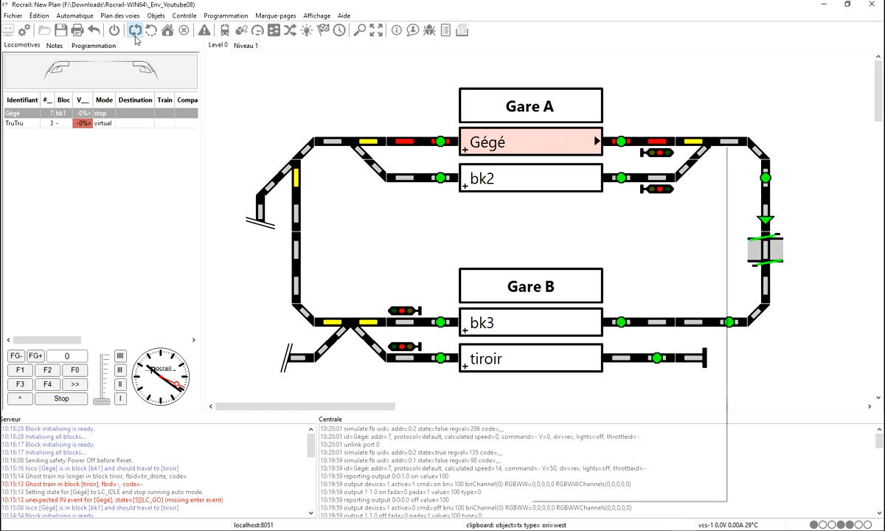
{"action": "right_click", "coordinate": [487, 147]}
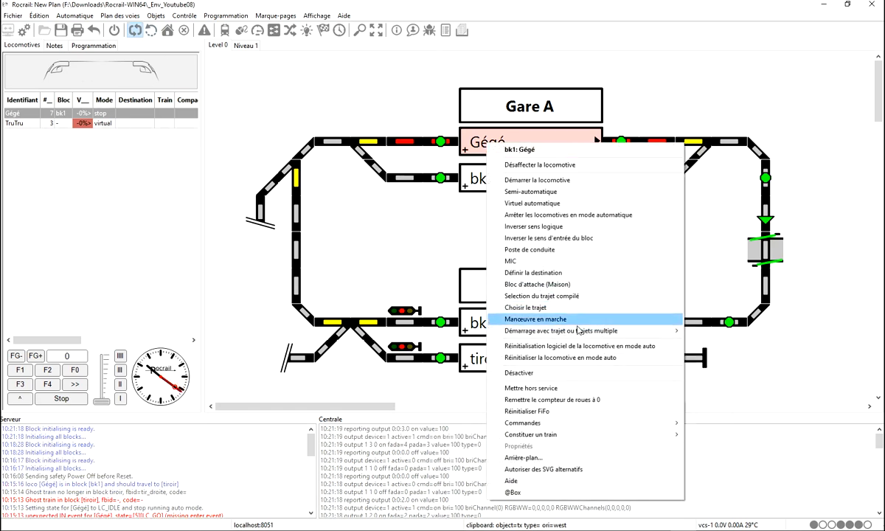
{"action": "mouse_move", "coordinate": [560, 330]}
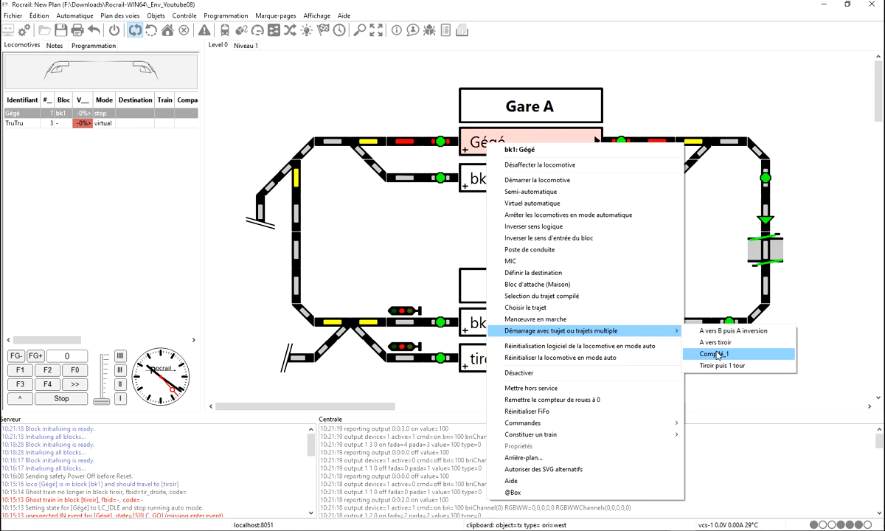
{"action": "left_click", "coordinate": [717, 355]}
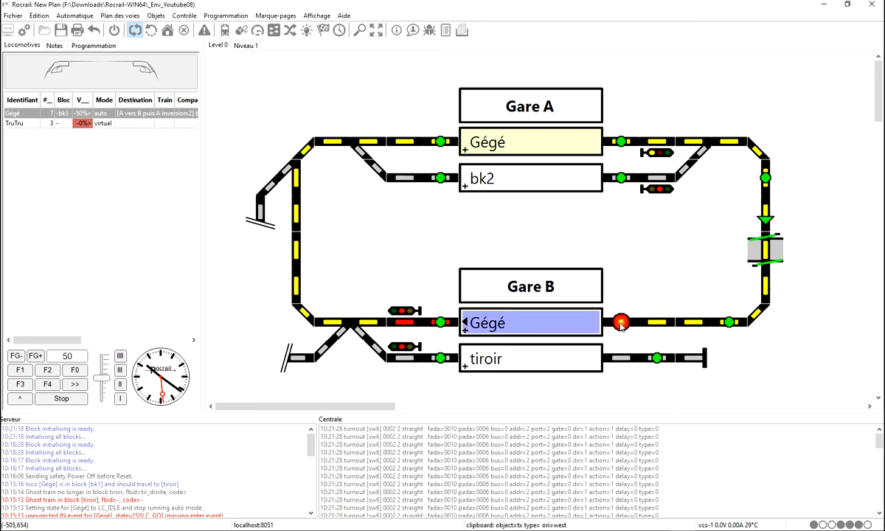
Simulate the bk3 and bk1 sensors to bring Gégé through Gare B and back to Gare A on the compiled route
{"action": "left_click", "coordinate": [441, 323]}
{"action": "left_click", "coordinate": [441, 322]}
{"action": "left_click", "coordinate": [441, 141]}
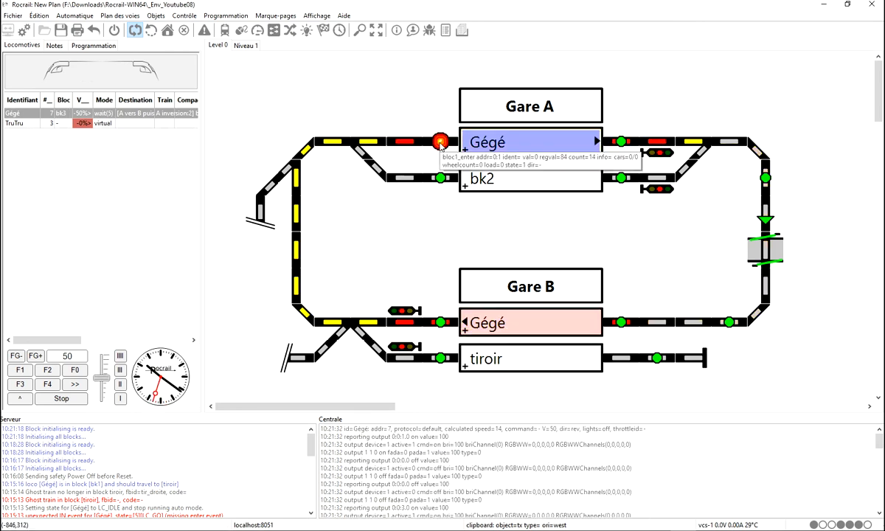
{"action": "left_click", "coordinate": [622, 141]}
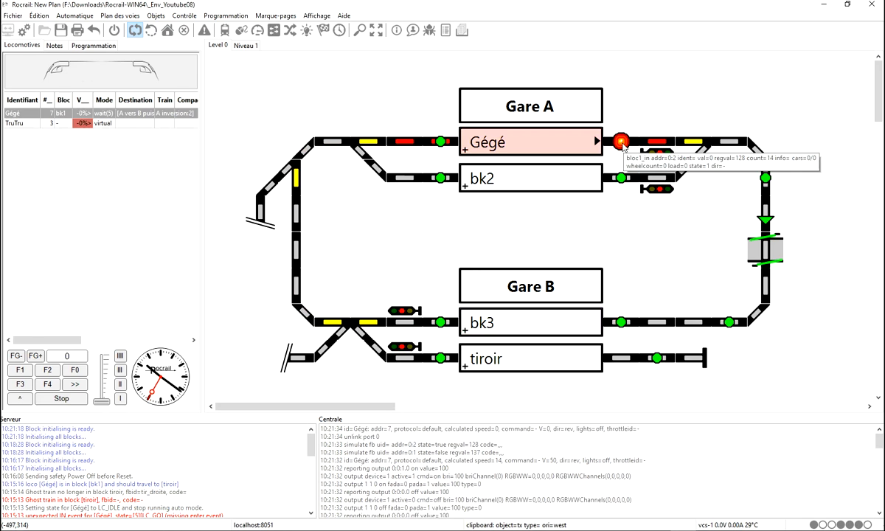
{"action": "left_click", "coordinate": [622, 142]}
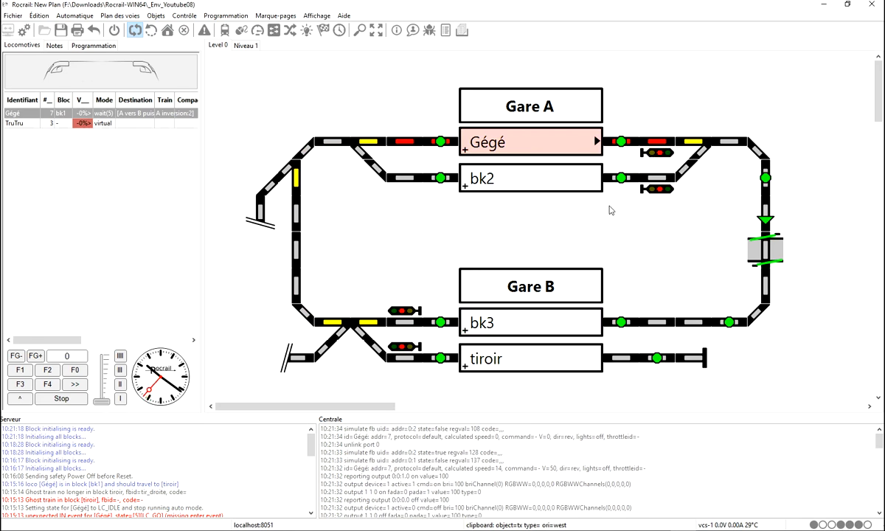